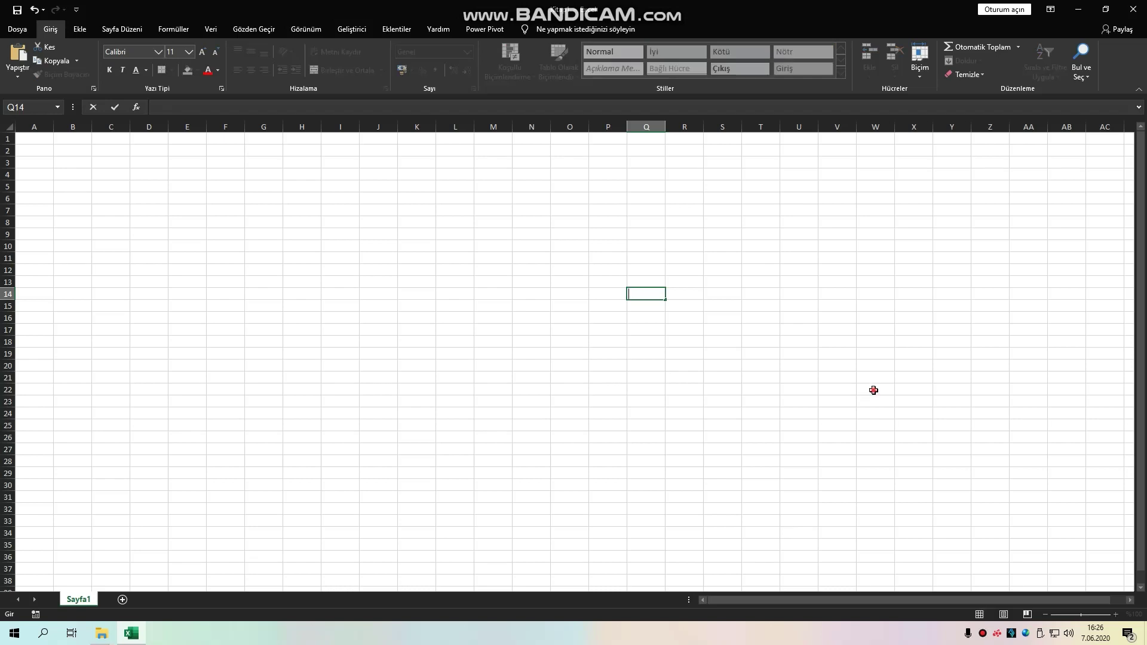
# Cancel the unfinished entry in Q14, then select cells W22 and S17
pyautogui.press('Escape')
pyautogui.click(874, 388)
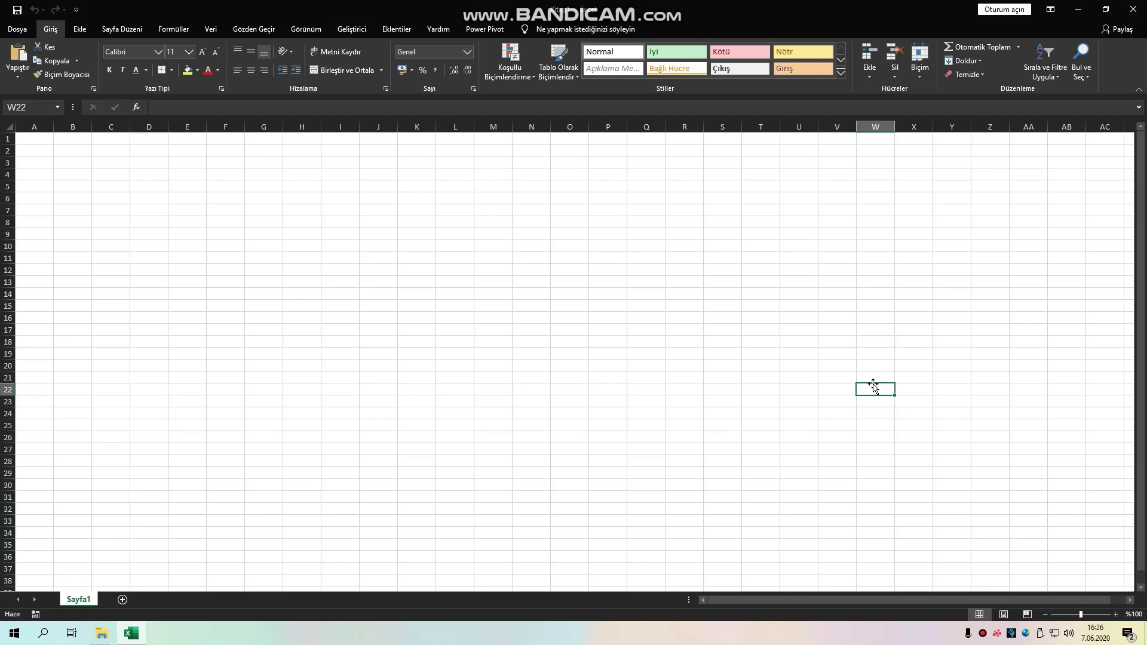
pyautogui.click(709, 325)
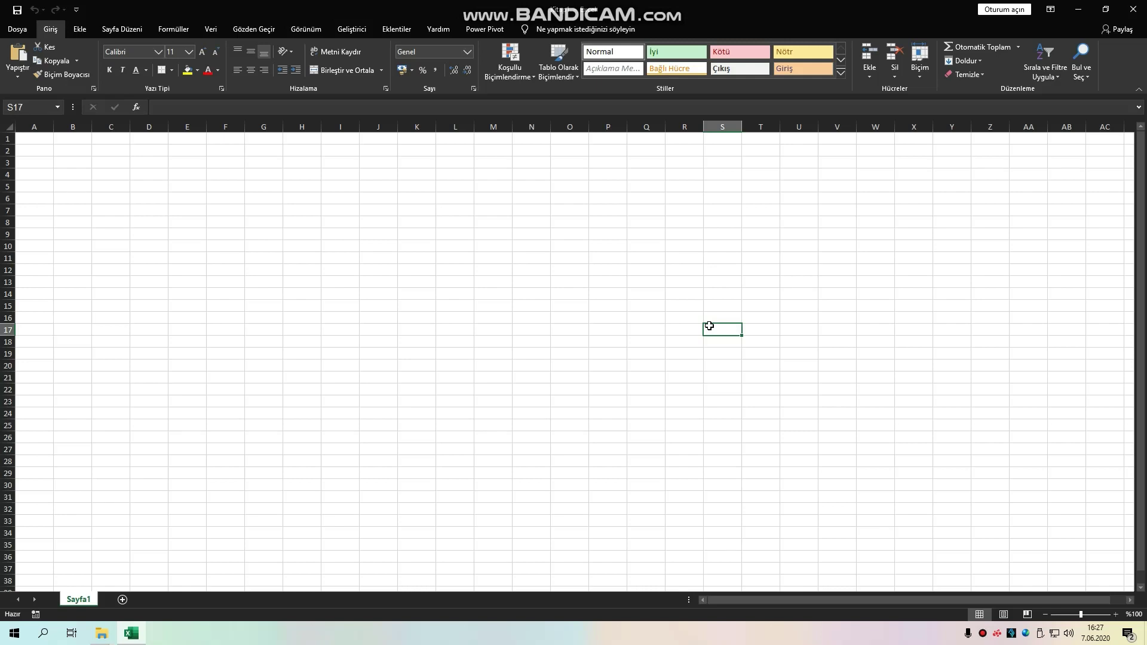
# Open the VBA editor, close the FUNCRES code window, and insert Module1 into Kitap1
pyautogui.hotkey('alt', 'F11')
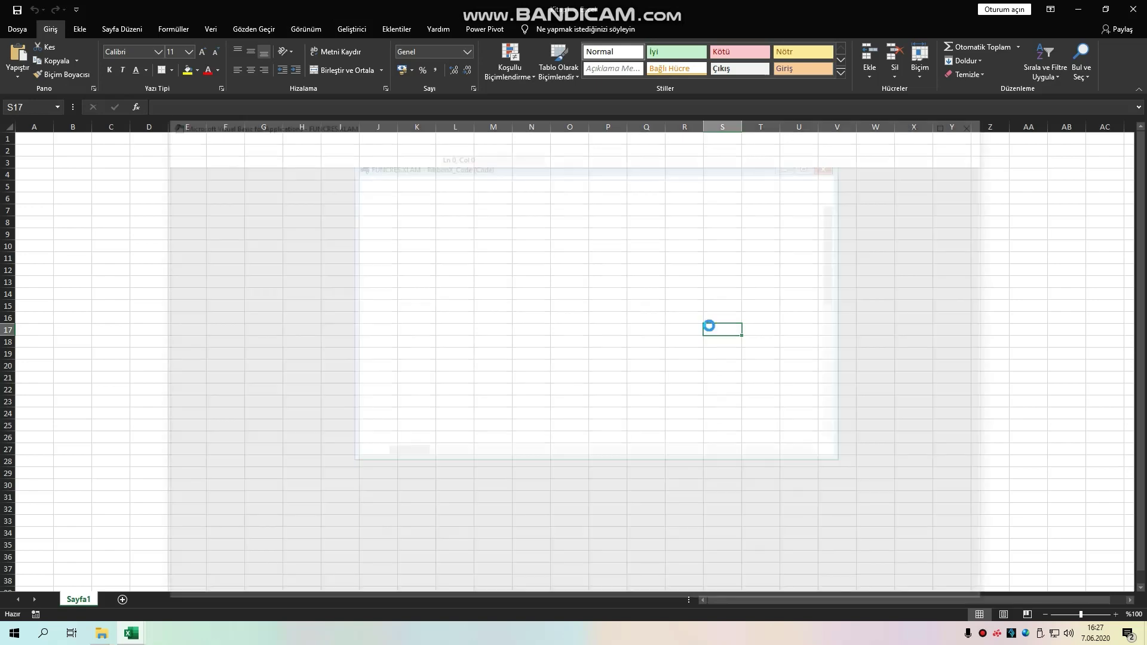
pyautogui.moveTo(657, 193); pyautogui.dragTo(515, 190)
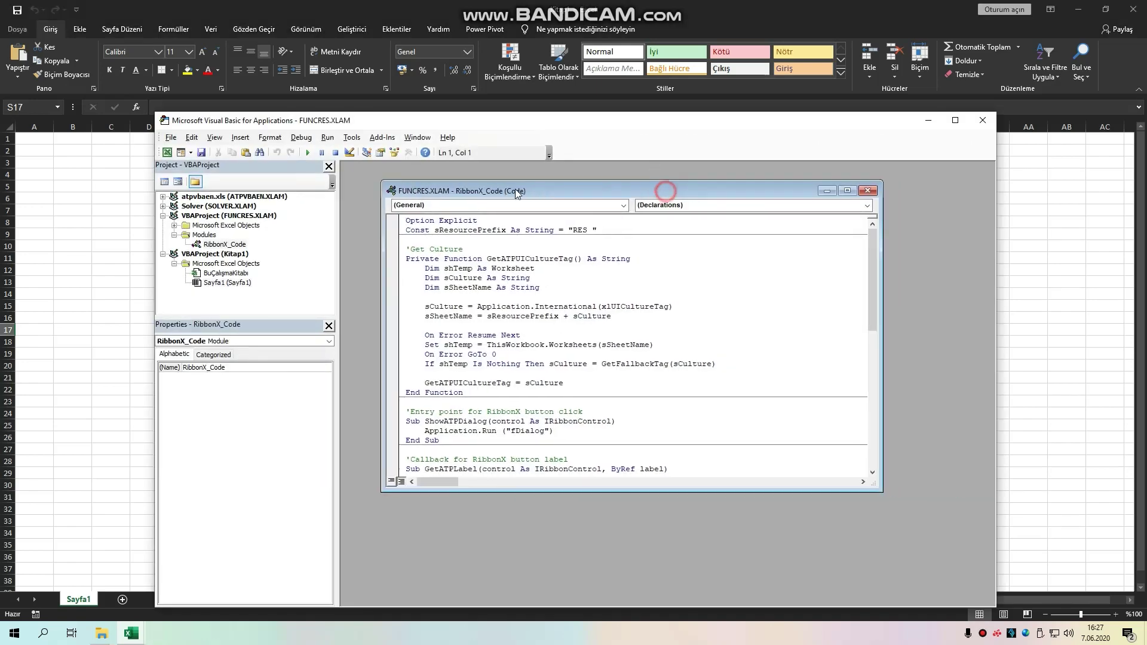
pyautogui.click(870, 193)
pyautogui.rightClick(239, 284)
pyautogui.moveTo(267, 347)
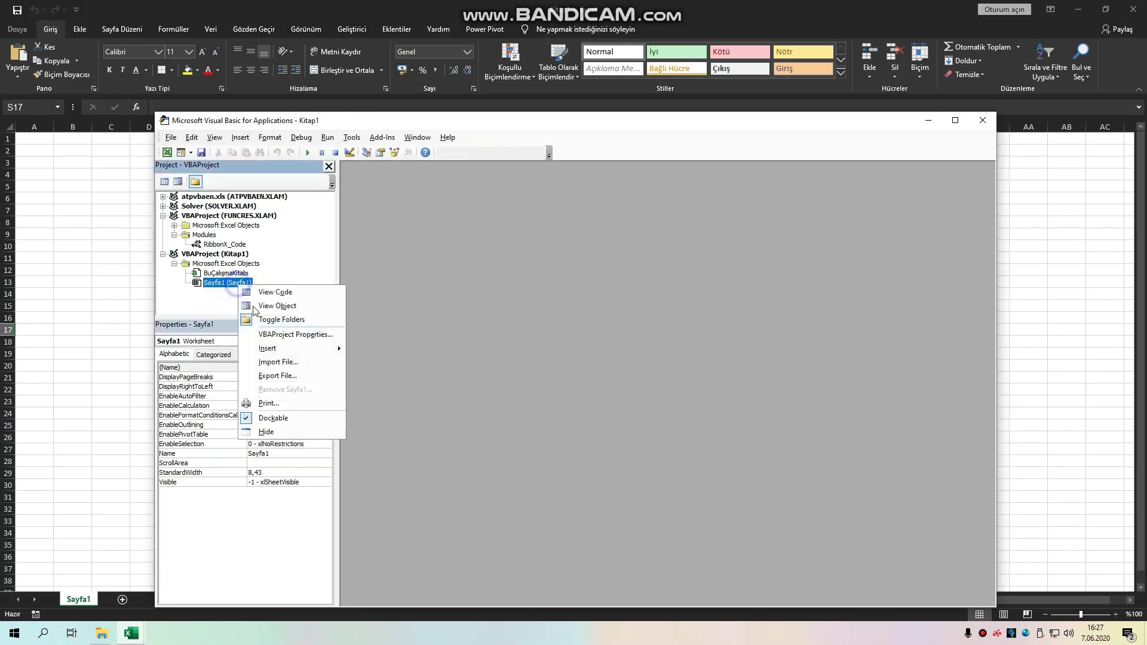
pyautogui.click(370, 363)
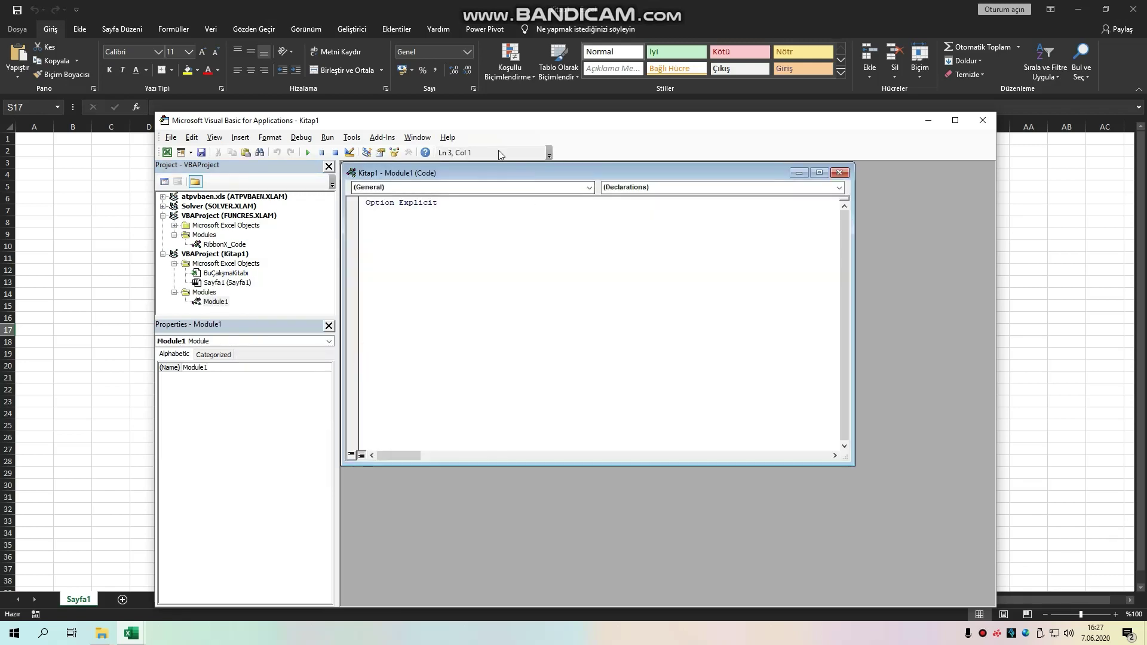
pyautogui.moveTo(476, 120); pyautogui.dragTo(512, 110)
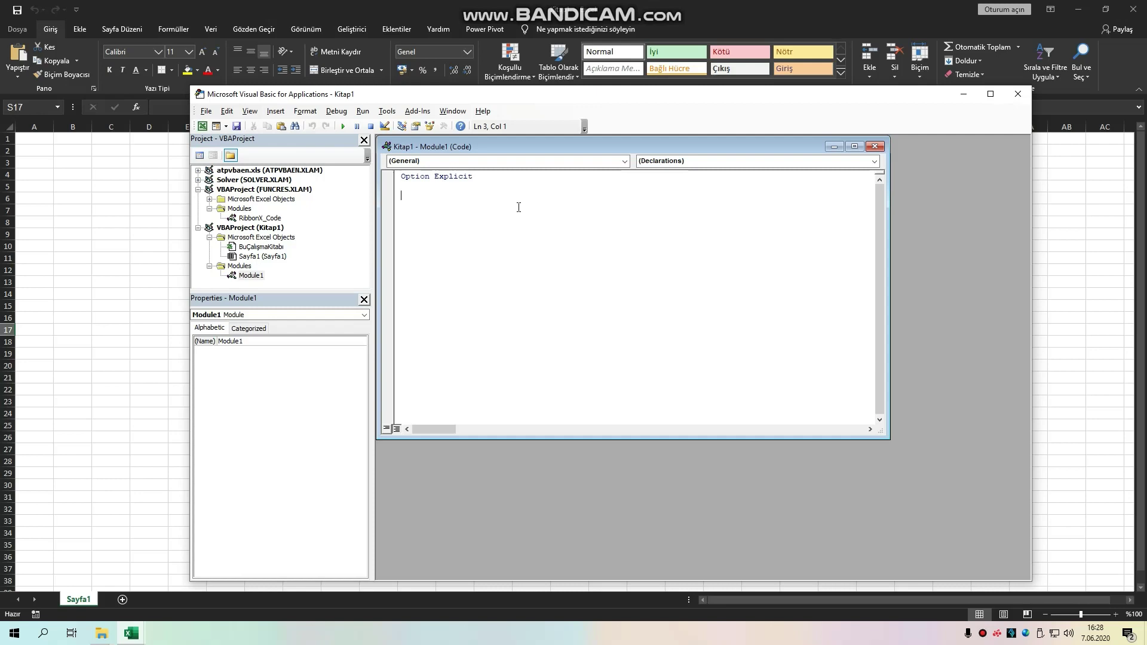
# Write Sub sözdizim containing range("a1".value=12 so the 'Expected: list separator or )' error appears
pyautogui.write('sub ')
pyautogui.write('sözdizim')
pyautogui.press('Return')
pyautogui.press('Return')
pyautogui.press('Return')
pyautogui.press('Return')
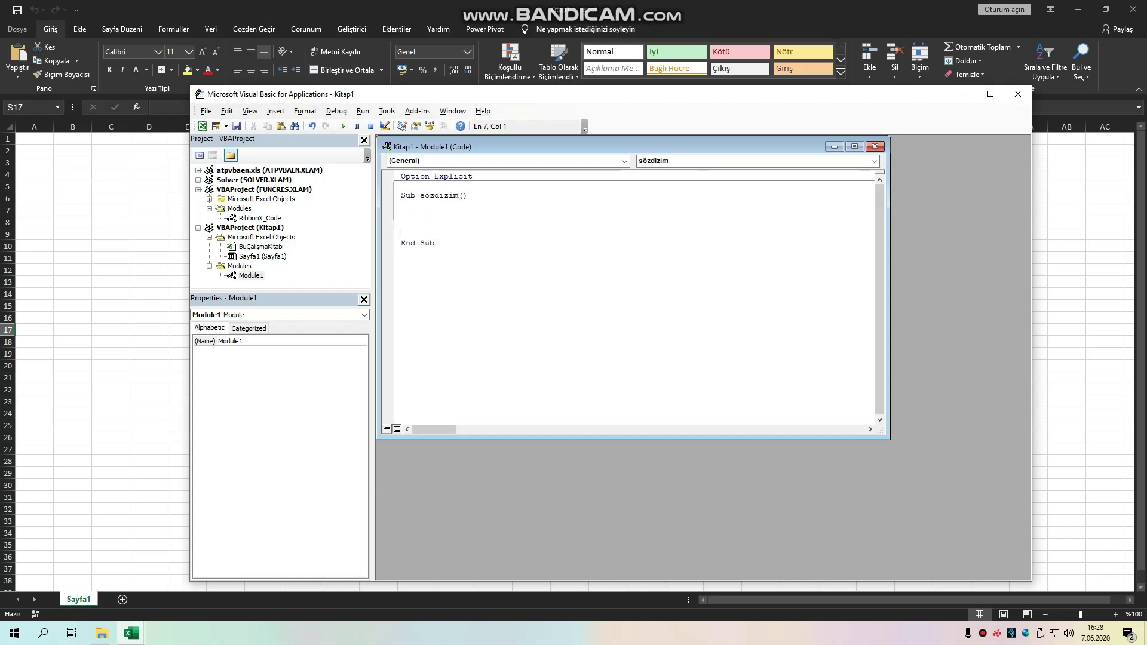
pyautogui.press('Return')
pyautogui.write('range')
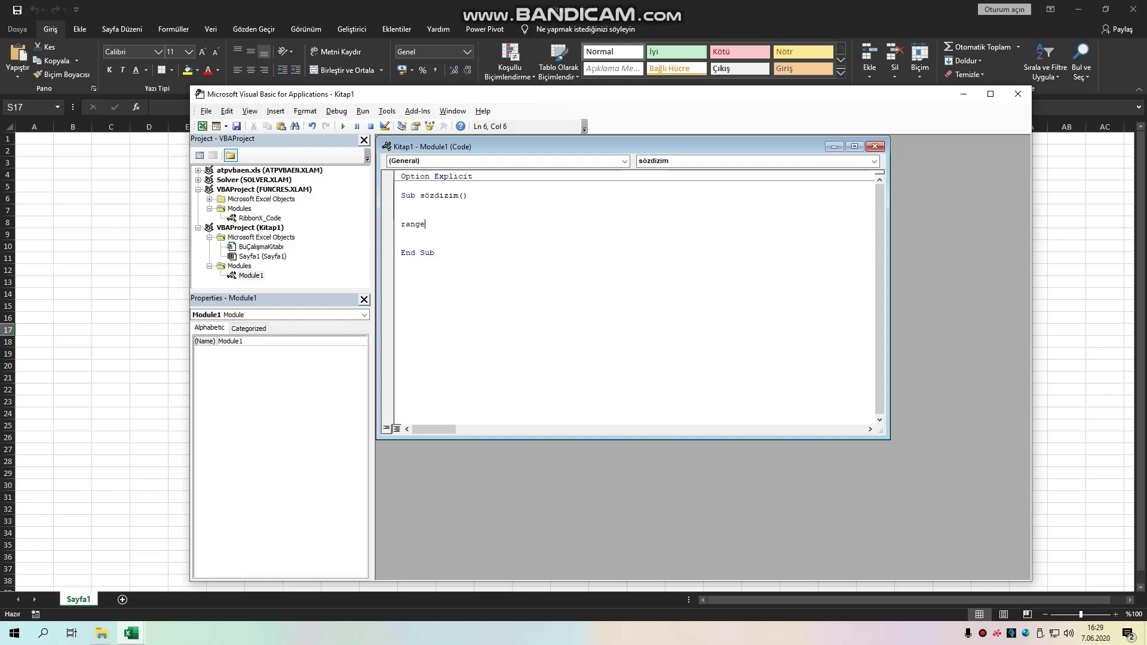
pyautogui.write('("a')
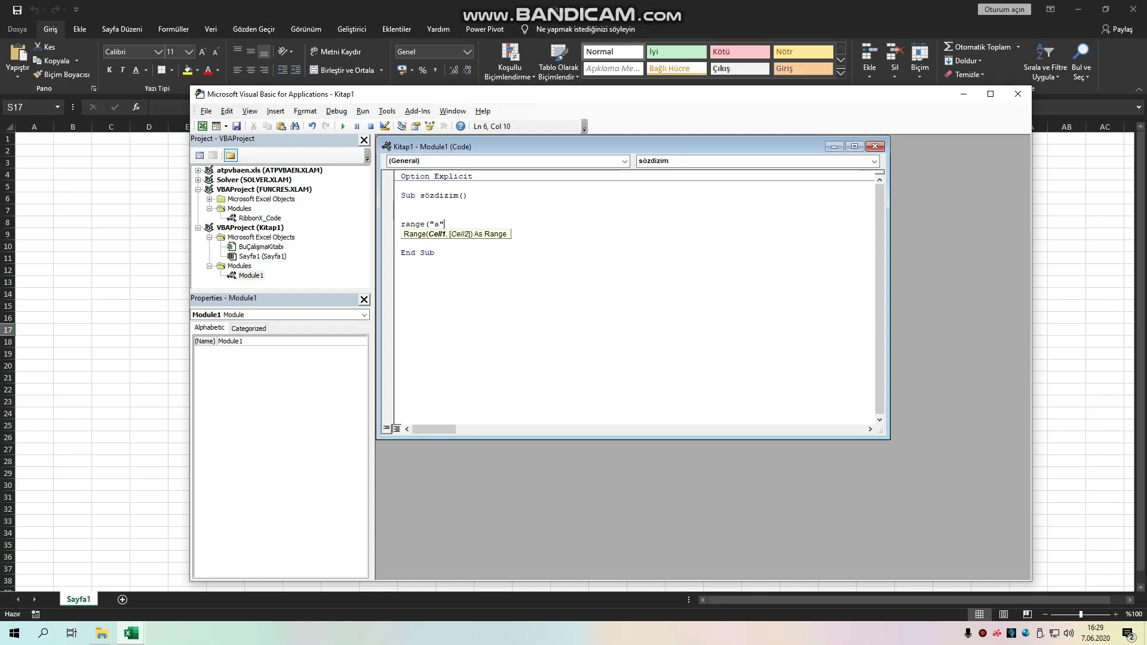
pyautogui.write('1".')
pyautogui.write('val')
pyautogui.write('ue=1')
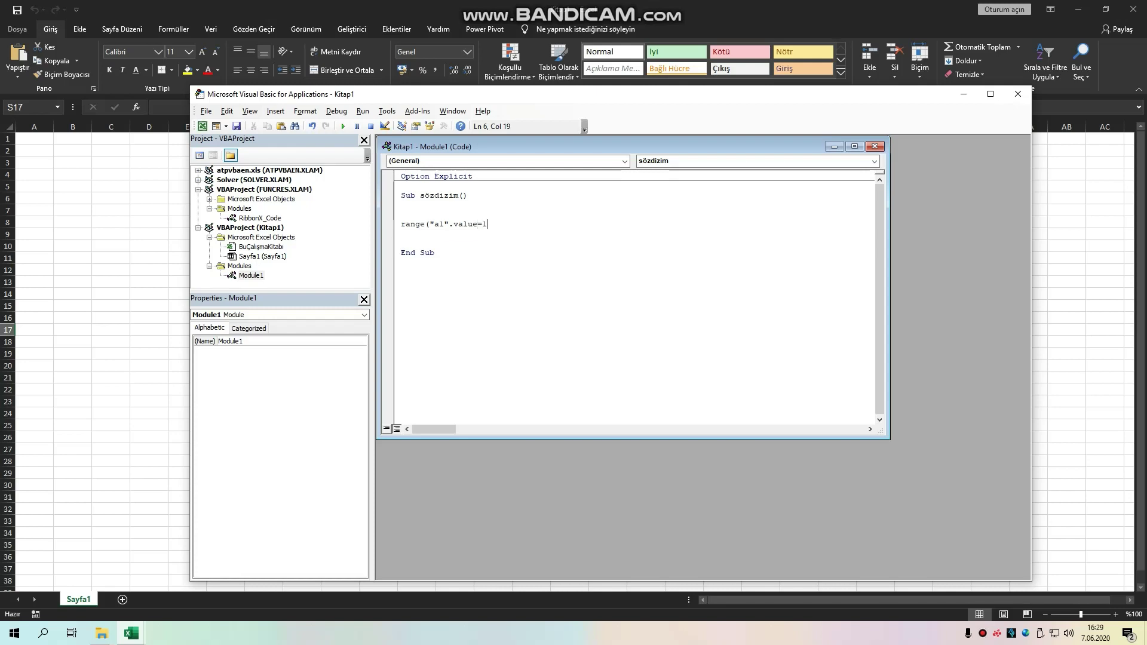
pyautogui.write('2')
pyautogui.click(520, 212)
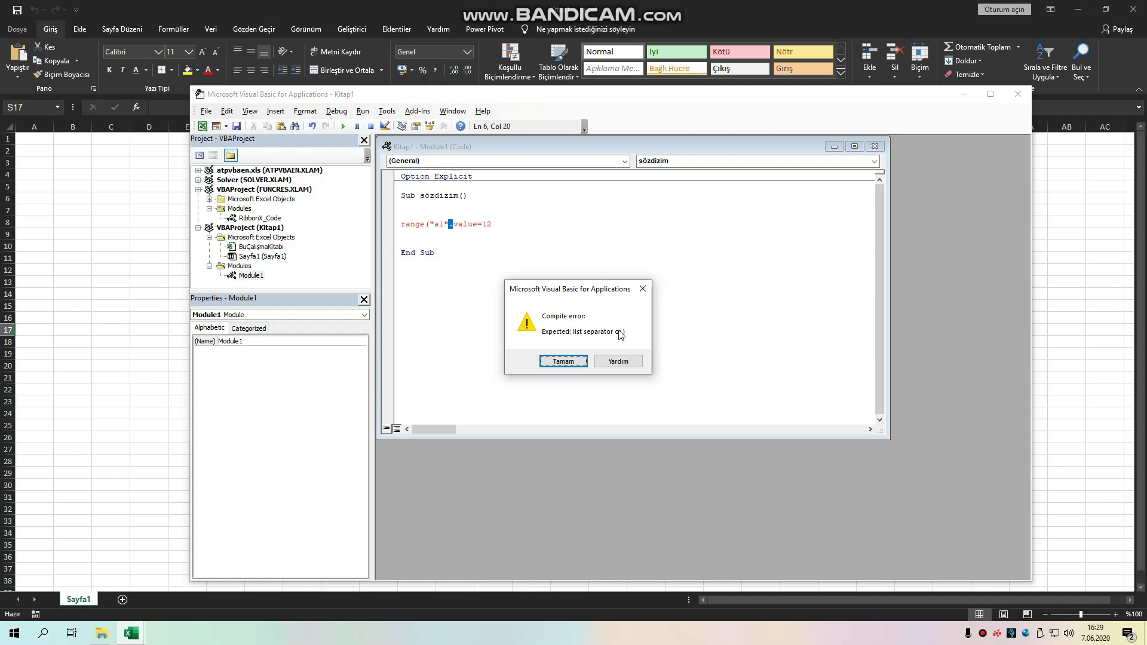
# Add the missing parenthesis after "a1" and run the macro to put 12 in A1
pyautogui.click(561, 360)
pyautogui.click(451, 225)
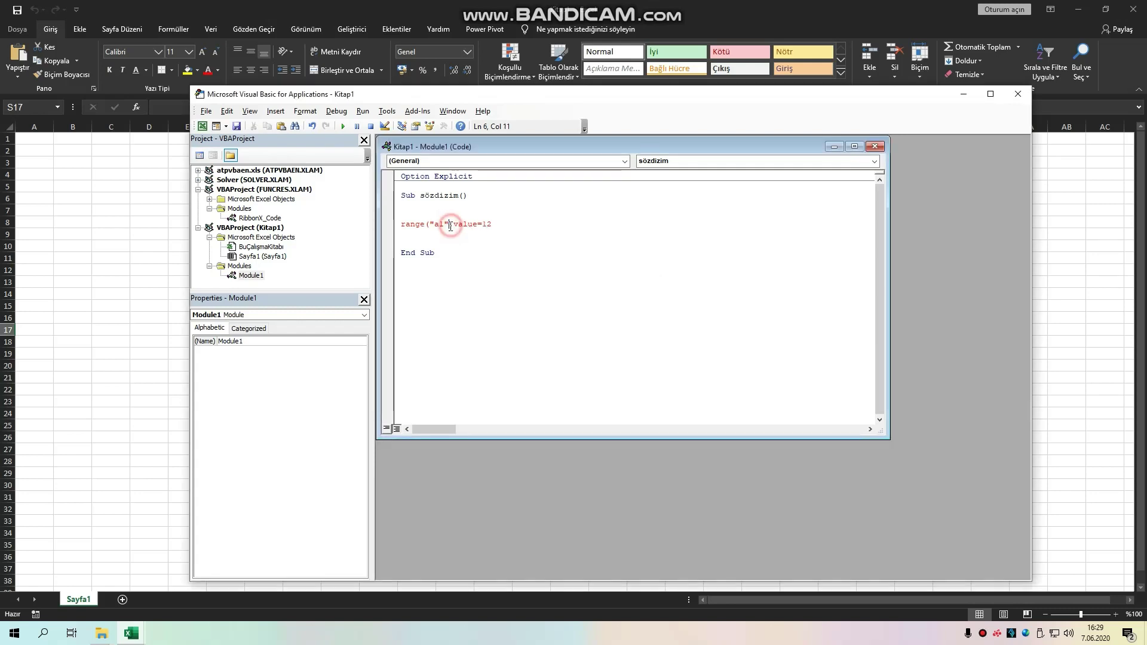
pyautogui.write(')')
pyautogui.click(452, 234)
pyautogui.press('F5')
# Delete the closing parenthesis again and run the broken macro to show the syntax error
pyautogui.click(452, 225)
pyautogui.press('BackSpace')
pyautogui.click(470, 245)
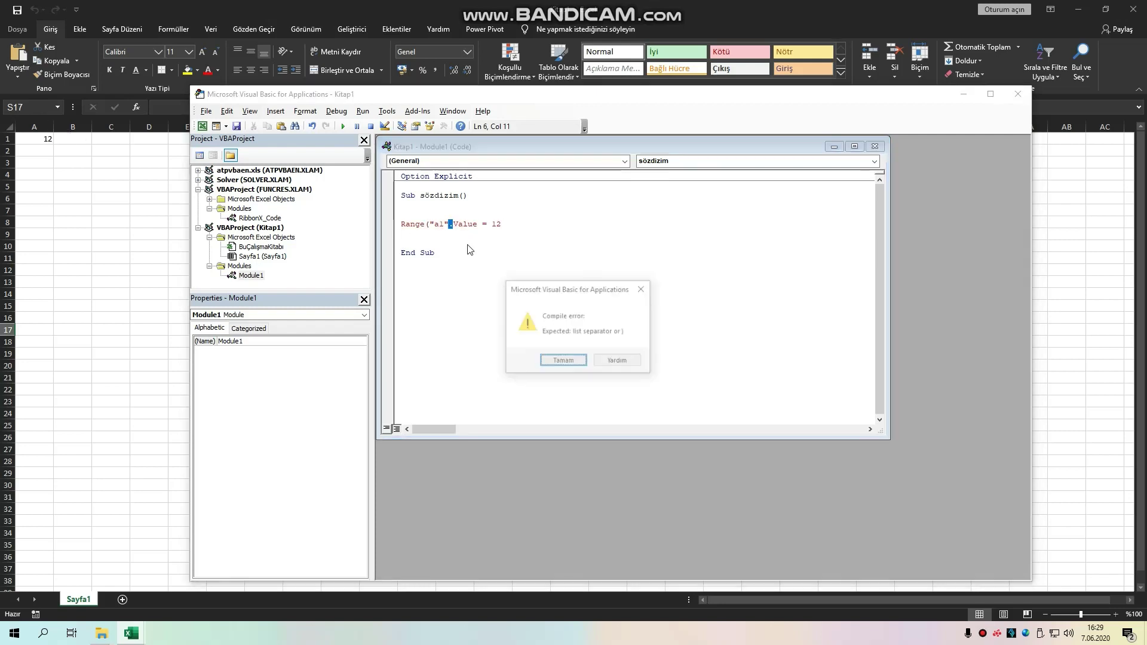
pyautogui.click(564, 361)
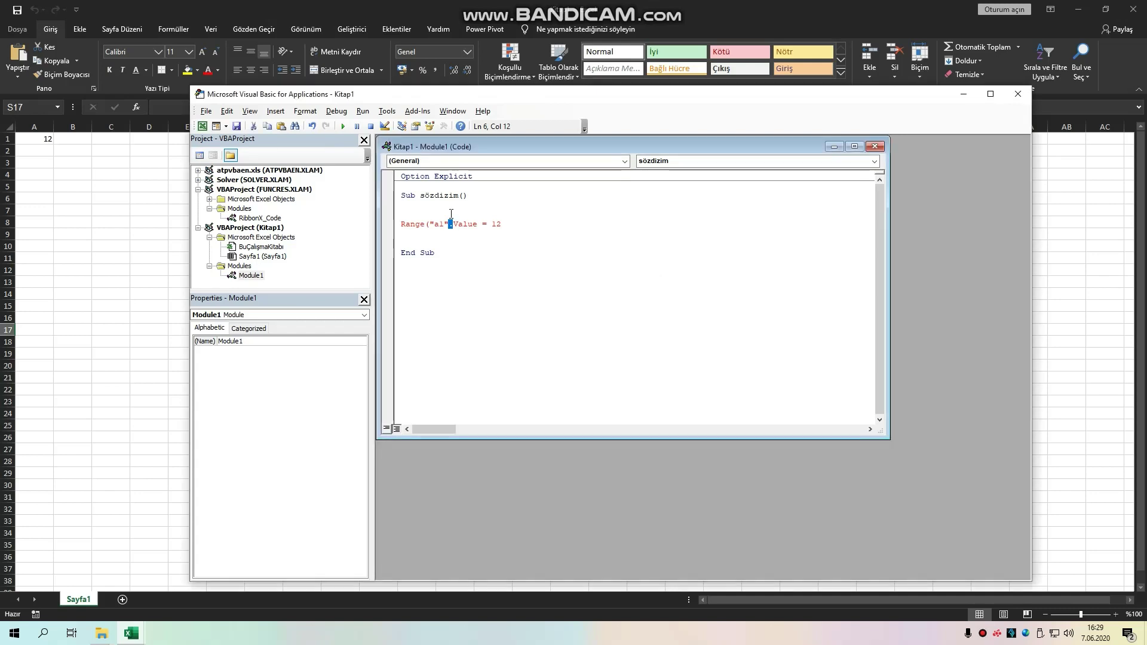
pyautogui.click(511, 224)
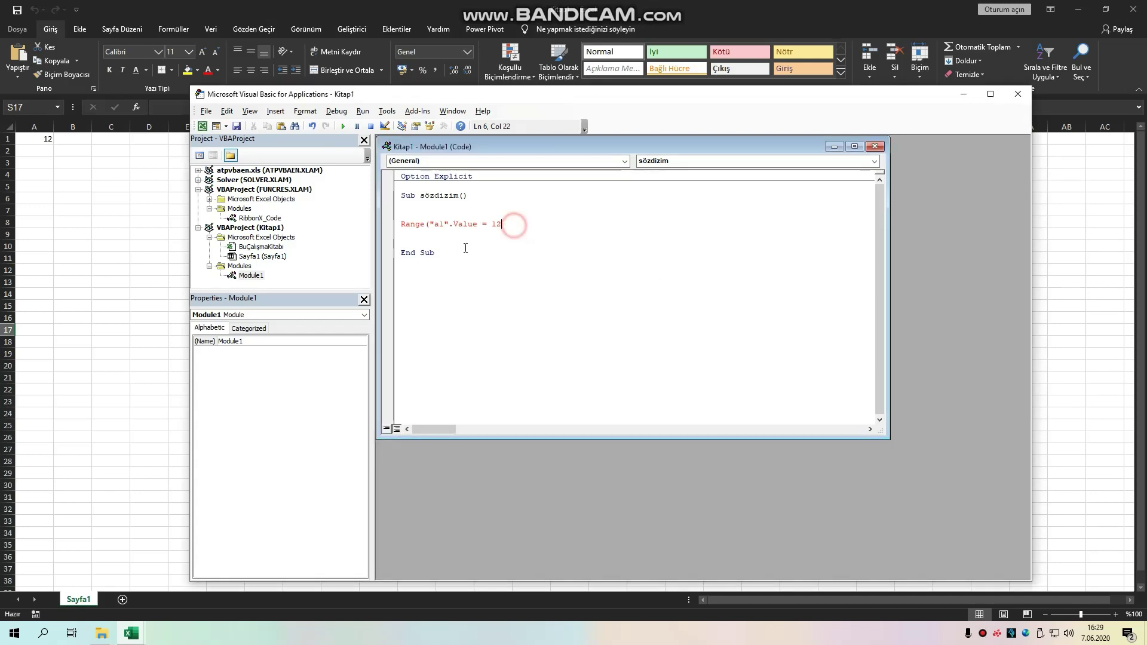
pyautogui.click(475, 267)
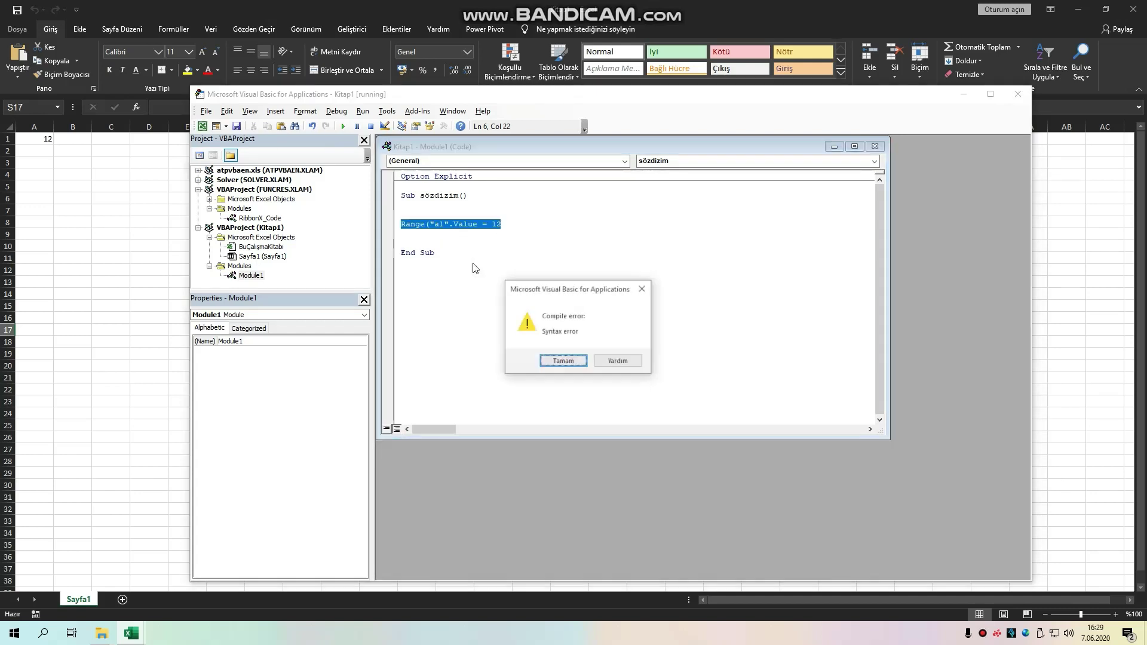
pyautogui.click(563, 361)
# Dismiss the repeated compile error and reset the paused macro
pyautogui.click(512, 226)
pyautogui.click(507, 233)
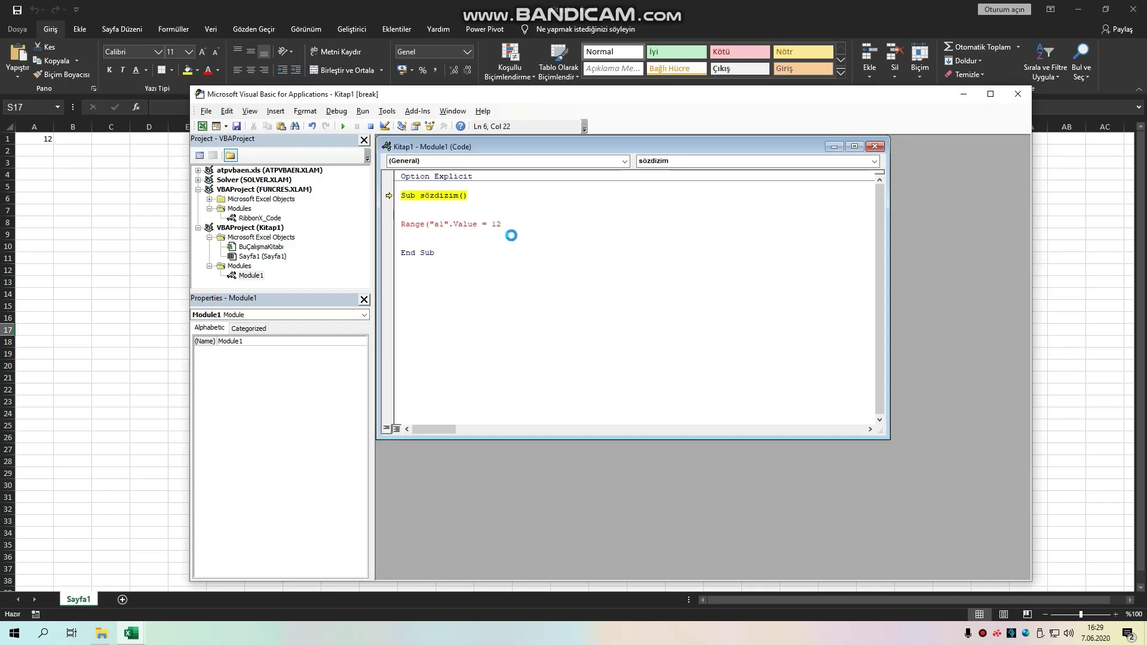
pyautogui.click(565, 361)
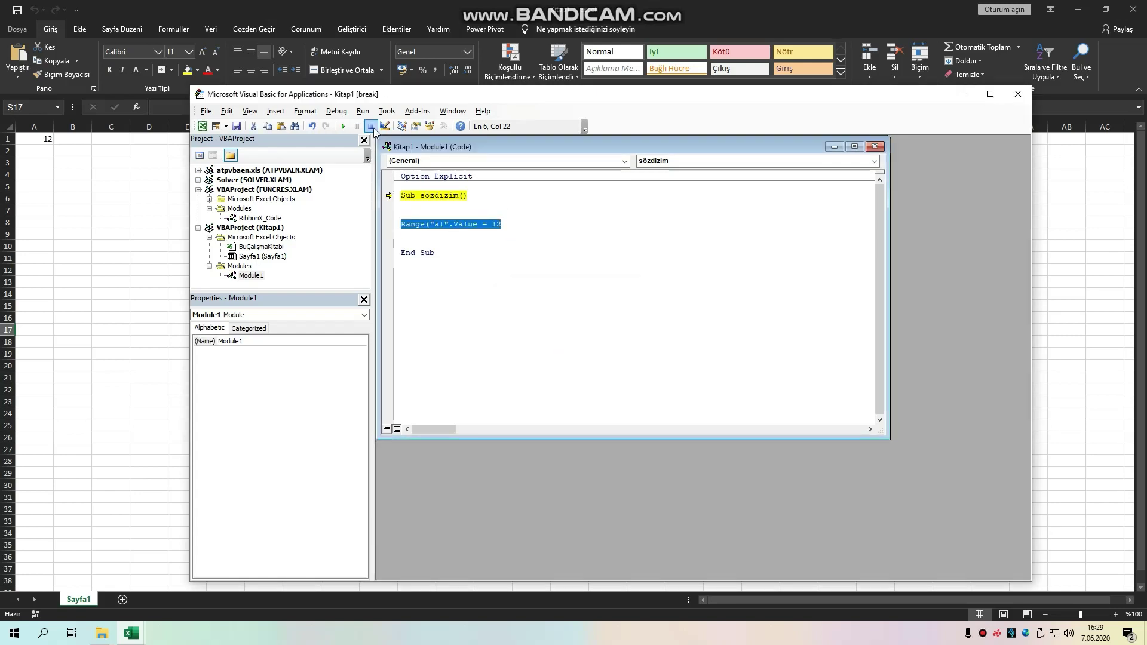
pyautogui.click(371, 126)
pyautogui.click(436, 234)
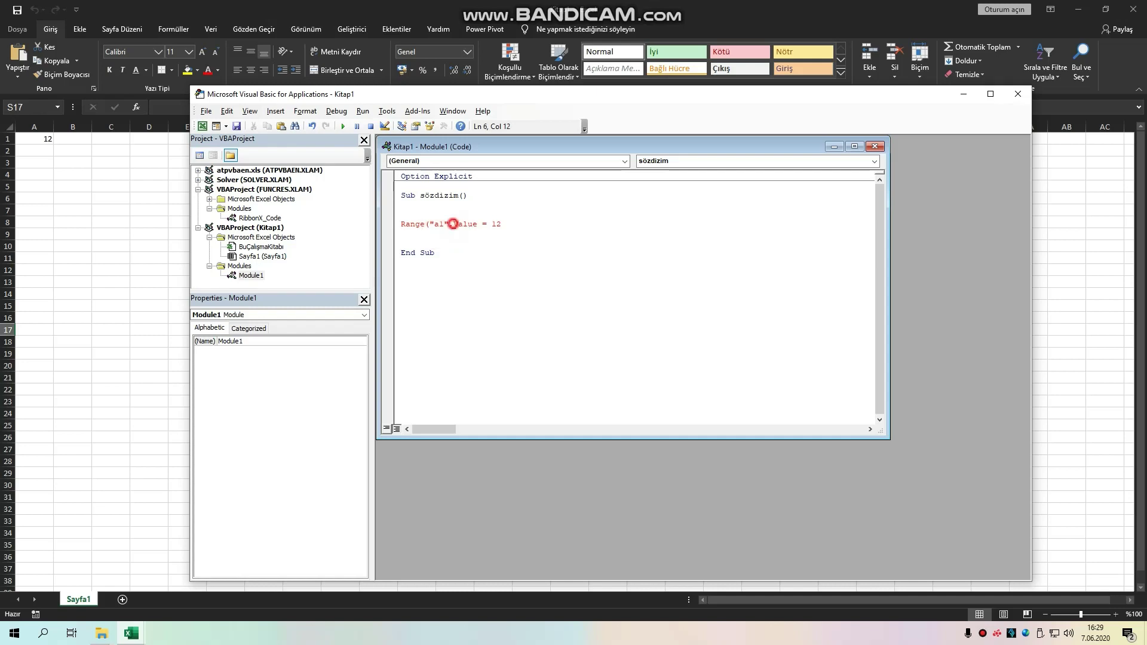
pyautogui.click(458, 245)
# Rename sözdizim to derleme and delete its broken Range("a1" line
pyautogui.doubleClick(421, 196)
pyautogui.write('derle')
pyautogui.write('me')
pyautogui.click(394, 223)
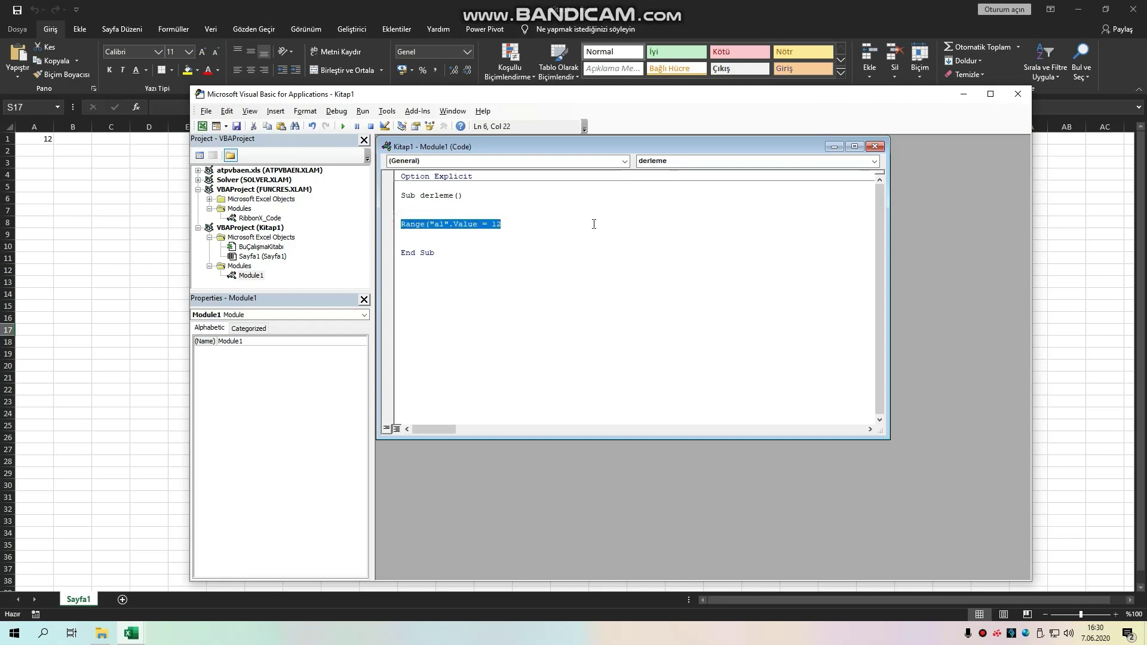
pyautogui.press('Delete')
pyautogui.press('BackSpace')
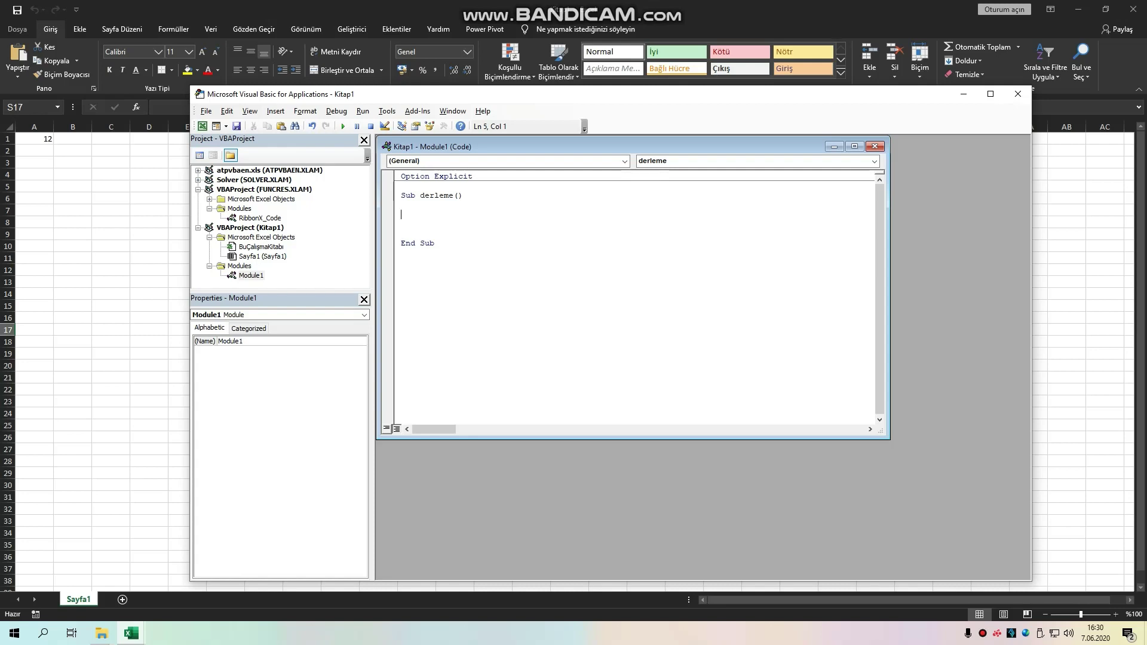
# Write a For i = 1 To 10 loop setting Cells(i,1).Value=10 and run it
pyautogui.press('Up')
pyautogui.write('dim')
pyautogui.write(' as Integer')
pyautogui.press('Return')
pyautogui.press('Return')
pyautogui.write('fo')
pyautogui.write('=1')
pyautogui.write(' to0')
pyautogui.press('Down')
pyautogui.press('Return')
pyautogui.write('cells')
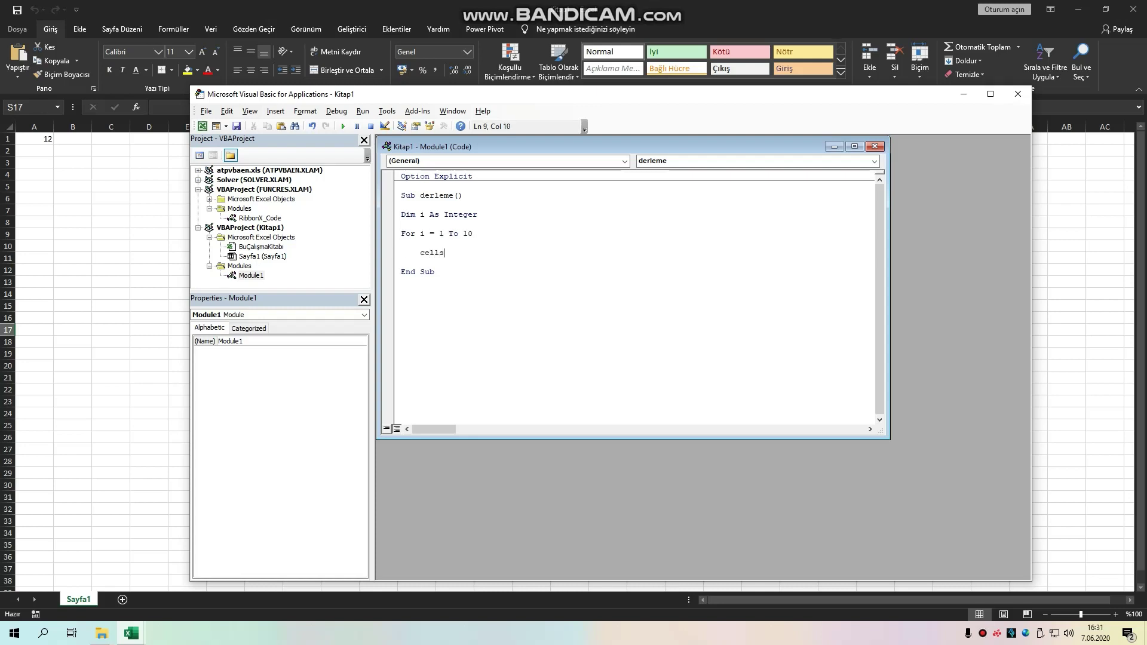
pyautogui.write('(i')
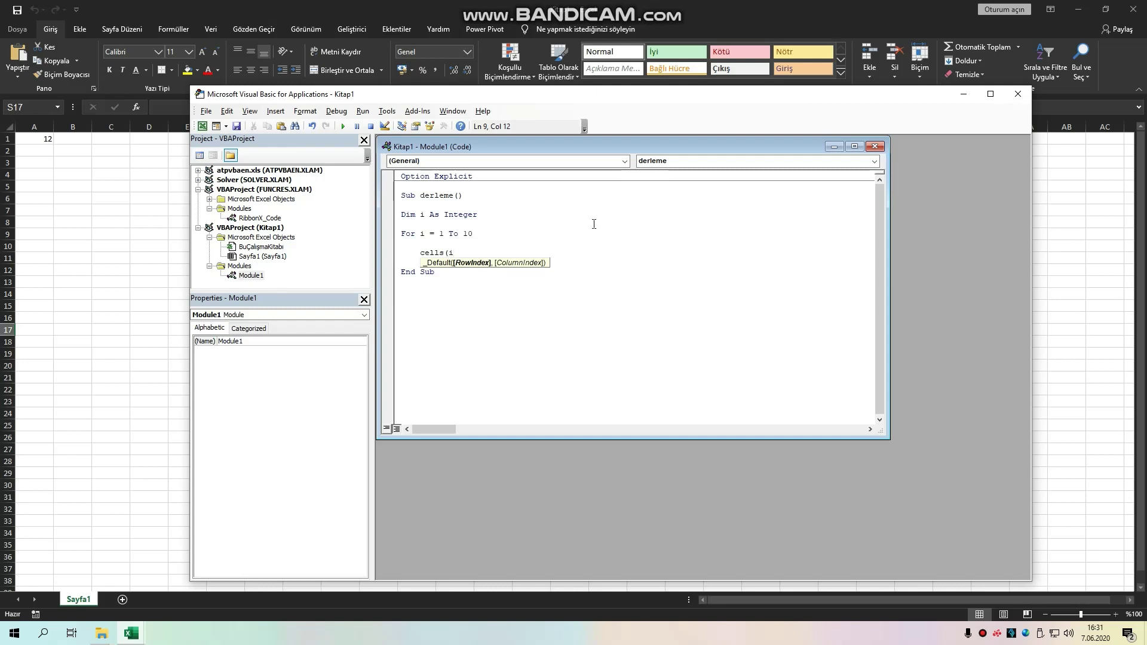
pyautogui.write(',1).va')
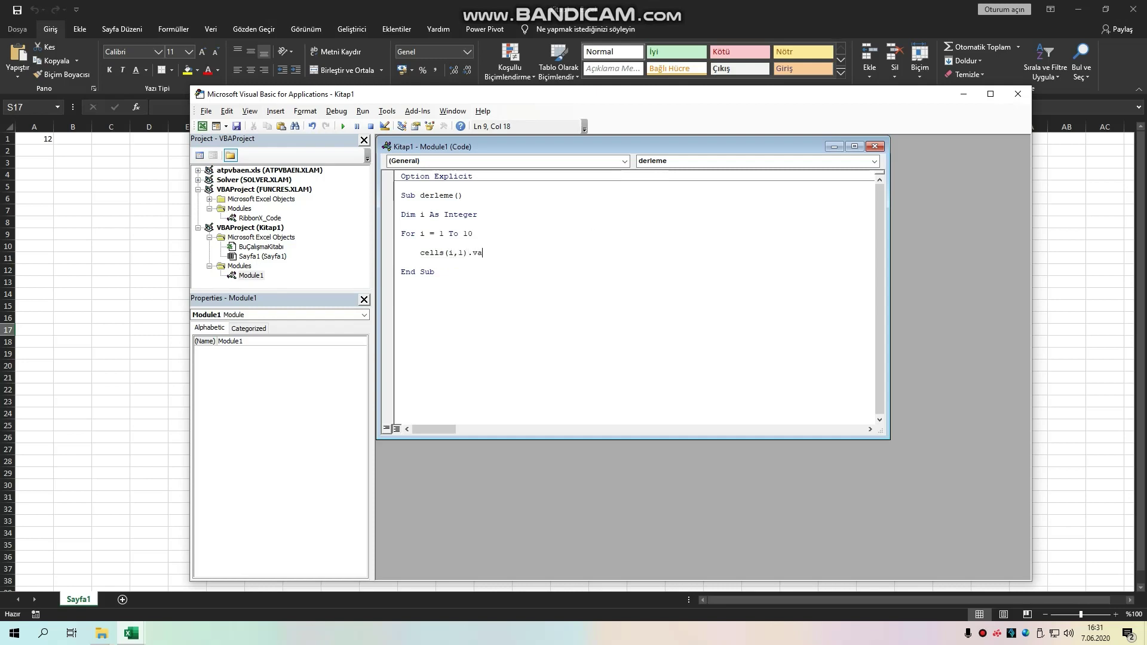
pyautogui.write('lue=10')
pyautogui.press('Down')
pyautogui.press('Return')
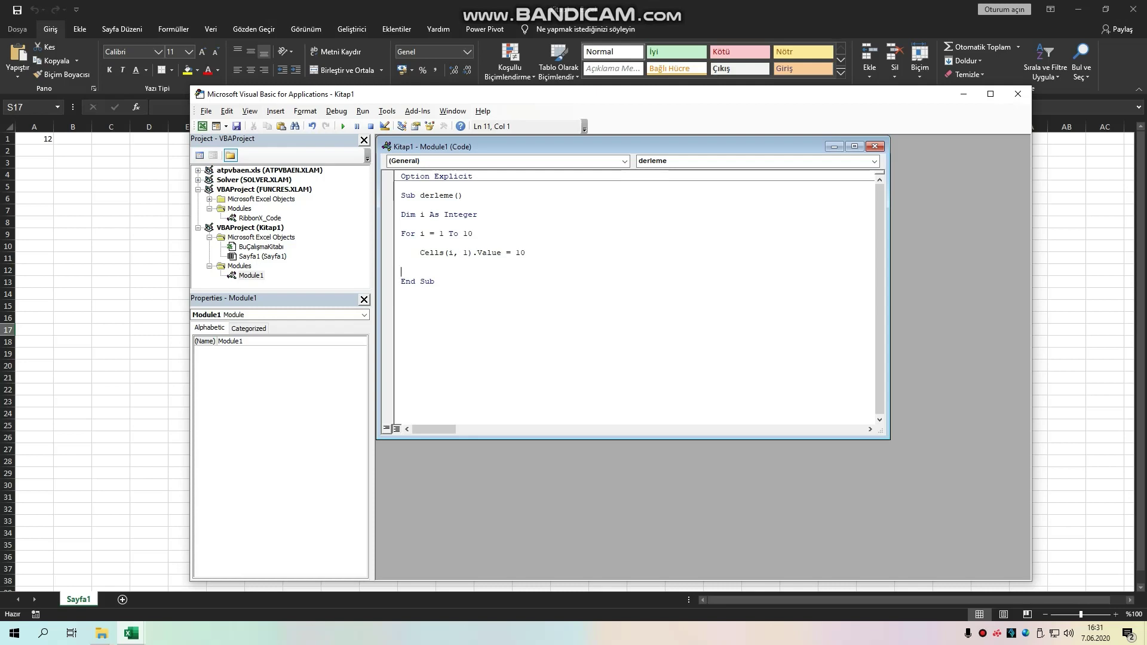
pyautogui.write('next i')
pyautogui.press('Return')
pyautogui.press('F5')
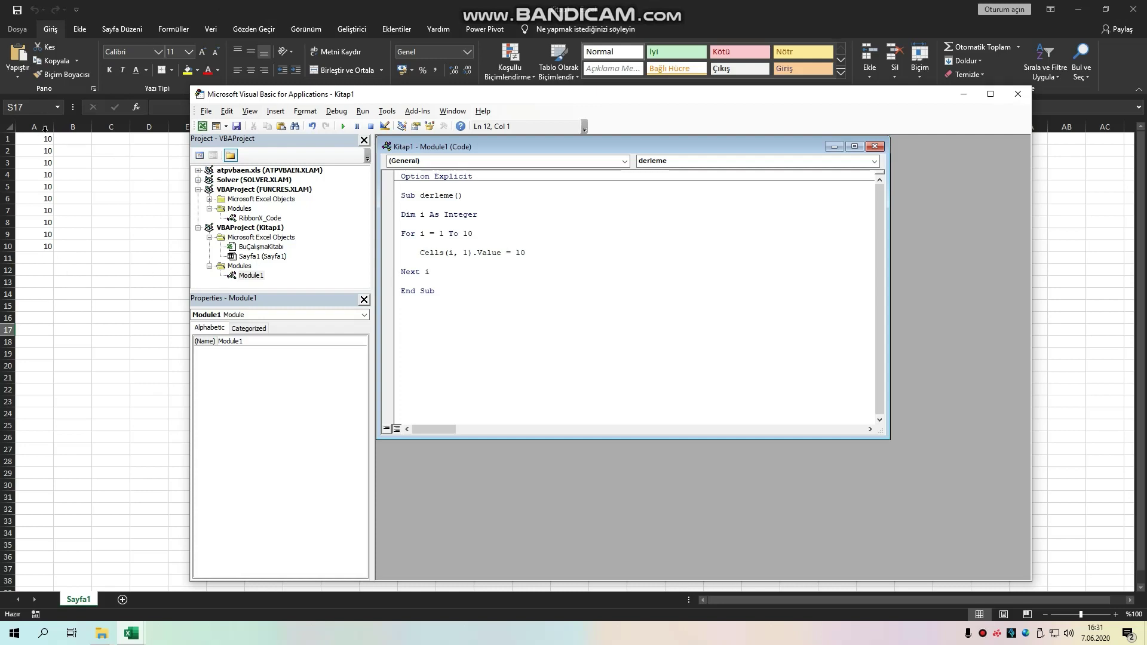
# Delete the Next i line and rerun to trigger the For without Next error
pyautogui.moveTo(431, 272); pyautogui.dragTo(401, 272)
pyautogui.press('BackSpace')
pyautogui.press('BackSpace')
pyautogui.press('F5')
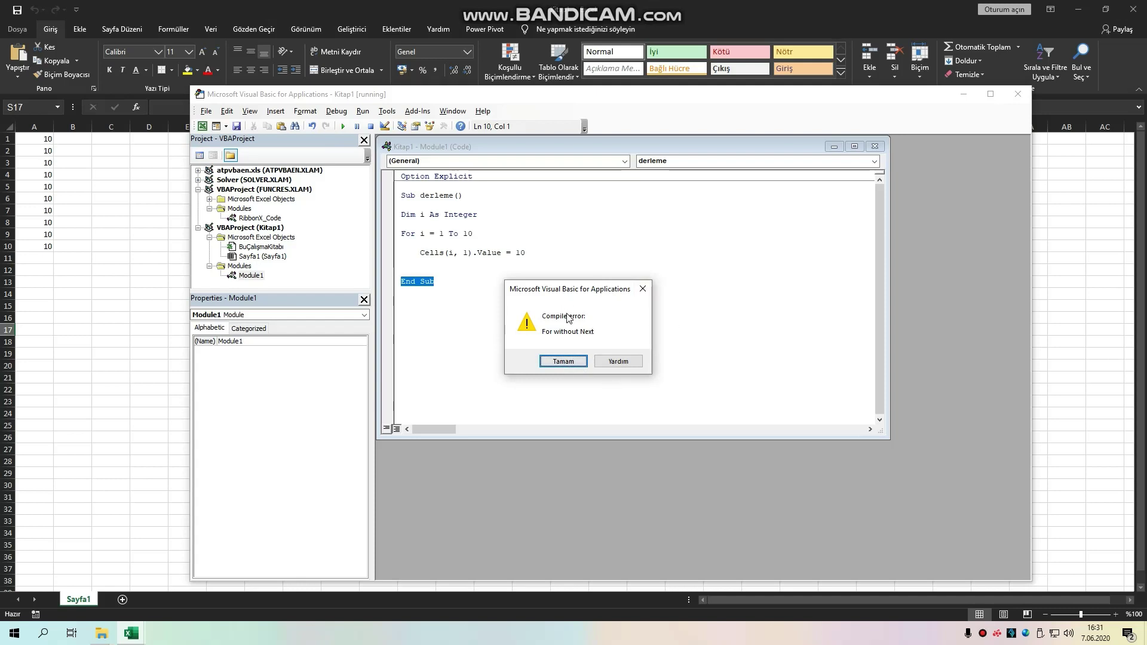
# Dismiss the For without Next errors, delete the loop code, and reset the macro
pyautogui.click(564, 363)
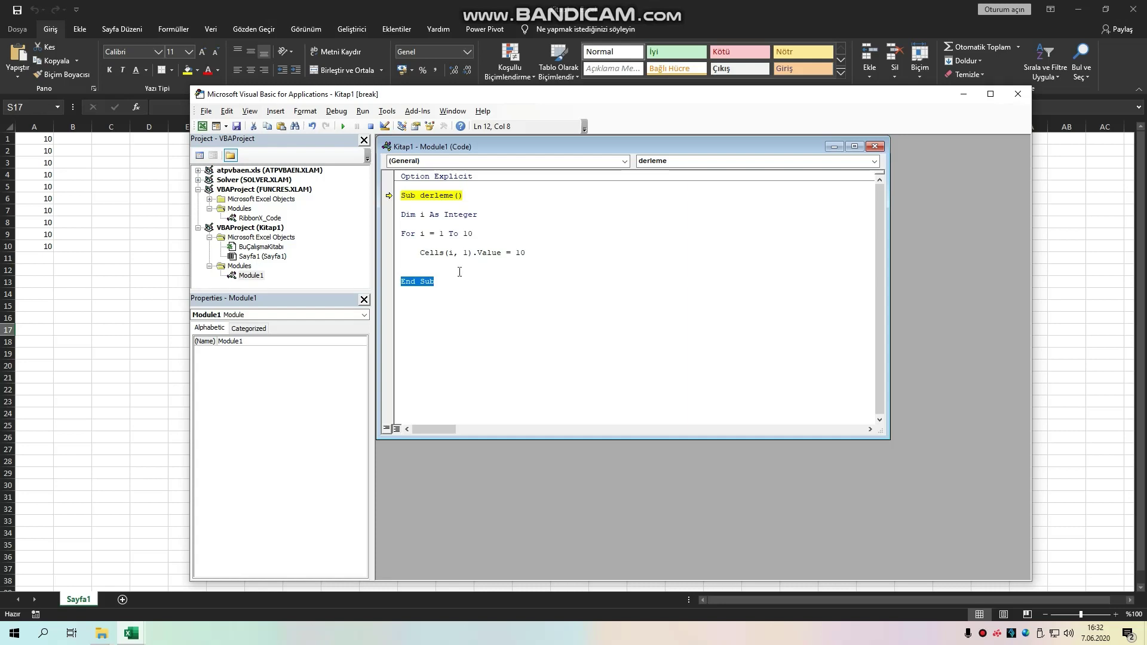
pyautogui.press('F5')
pyautogui.click(563, 362)
pyautogui.click(467, 262)
pyautogui.moveTo(402, 211); pyautogui.dragTo(527, 255)
pyautogui.press('Delete')
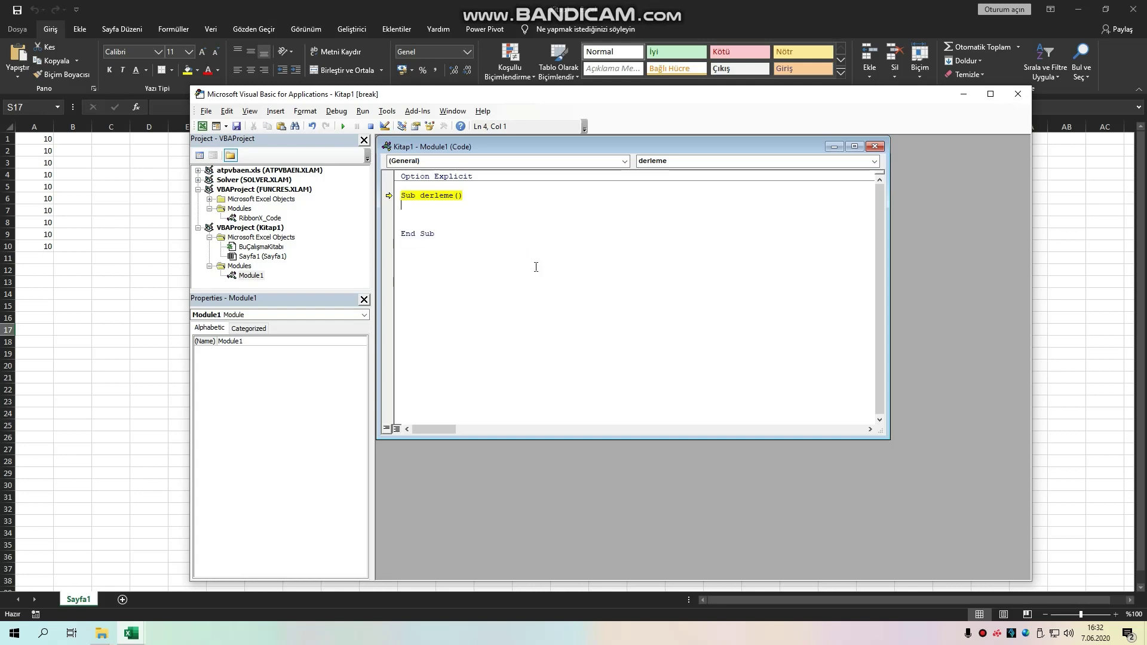
pyautogui.click(370, 126)
pyautogui.click(429, 216)
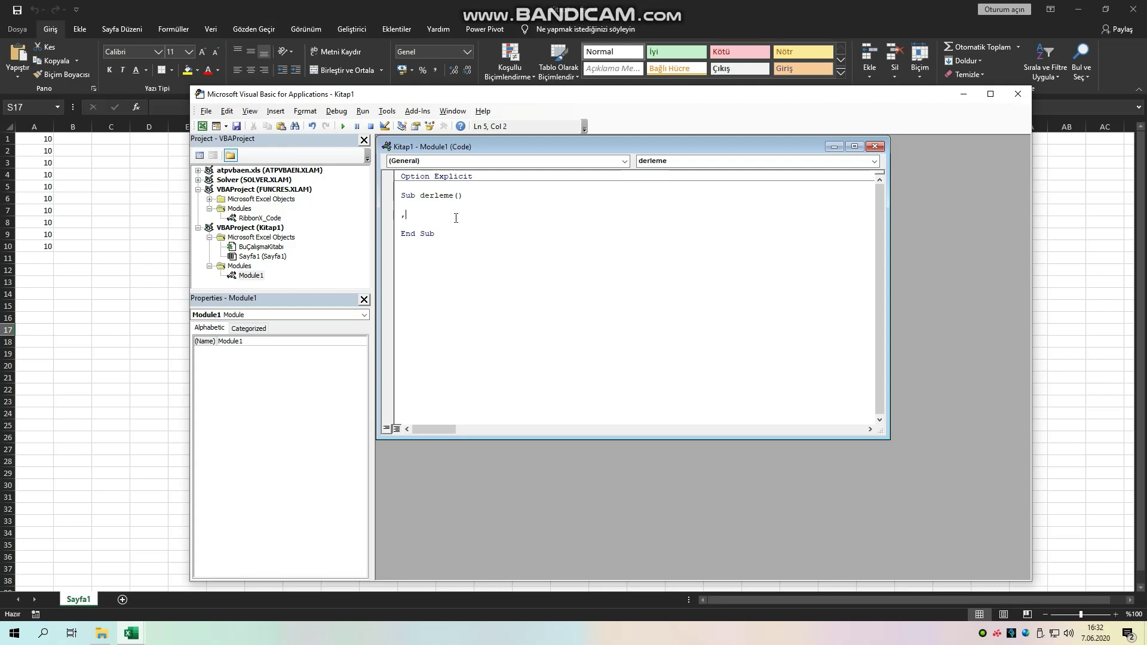
pyautogui.click(547, 257)
# Declare i and x as Integer and add the line x = i / 0
pyautogui.click(441, 205)
pyautogui.press('Return')
pyautogui.write('dim i as ')
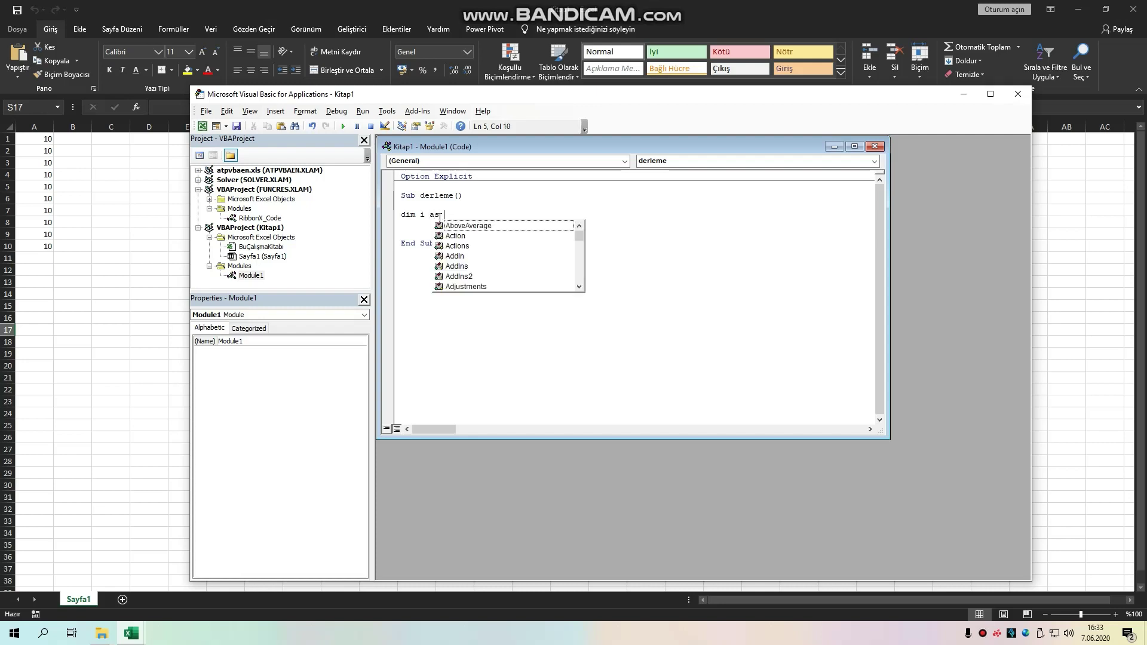
pyautogui.write('int')
pyautogui.press('Return')
pyautogui.write('d')
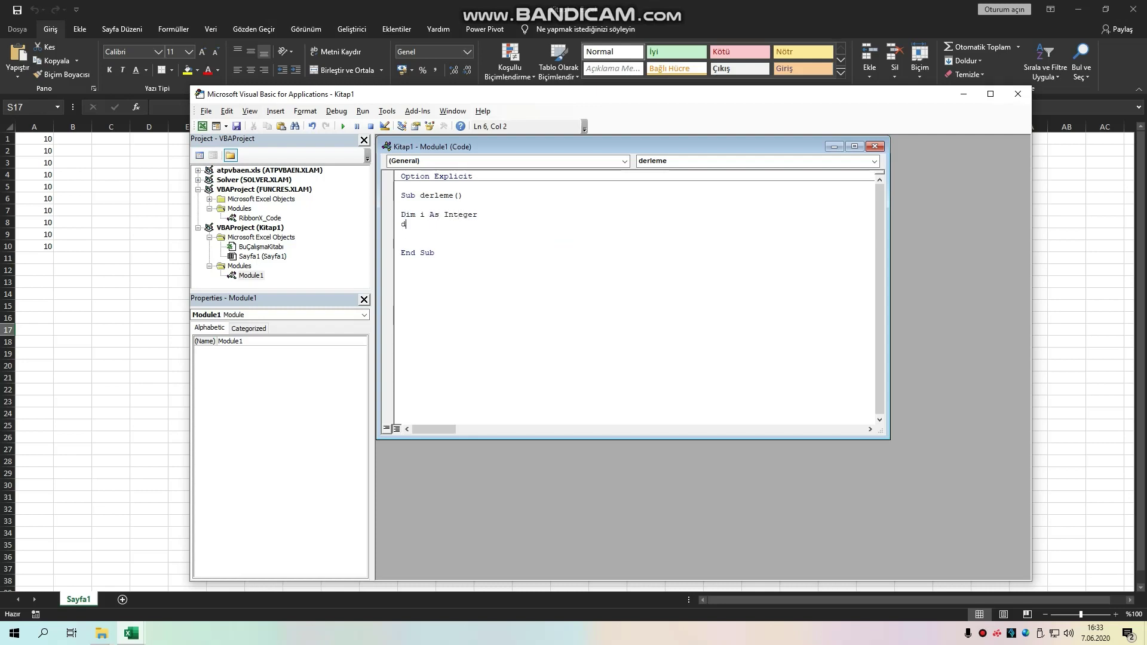
pyautogui.write('im x as inte')
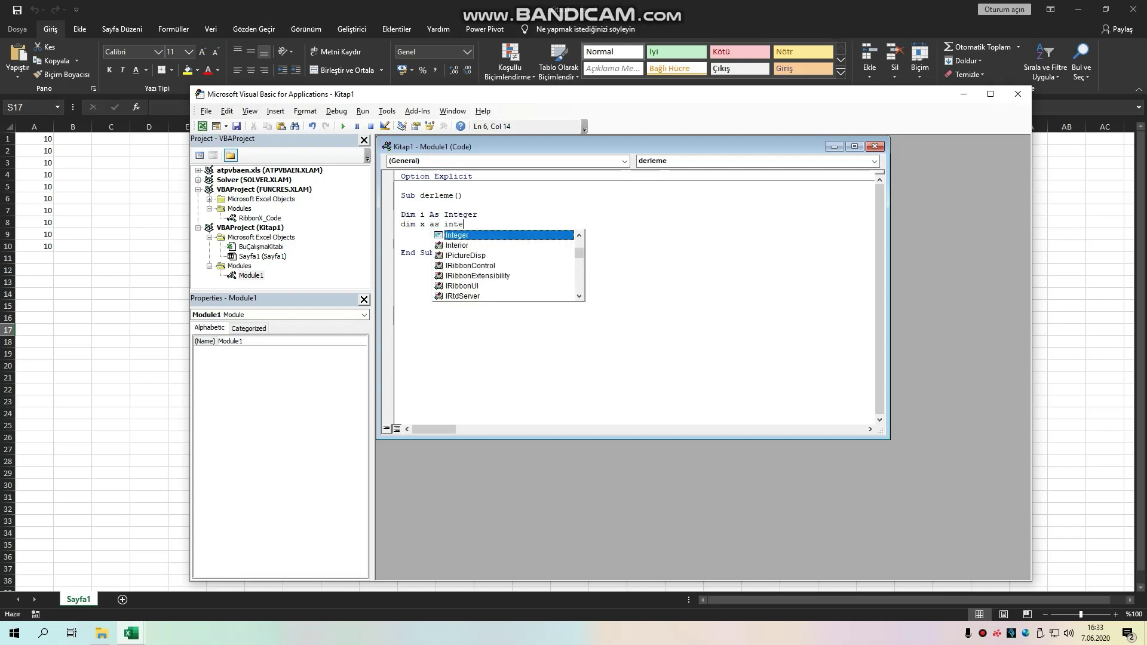
pyautogui.press('Return')
pyautogui.press('Return')
pyautogui.write('x')
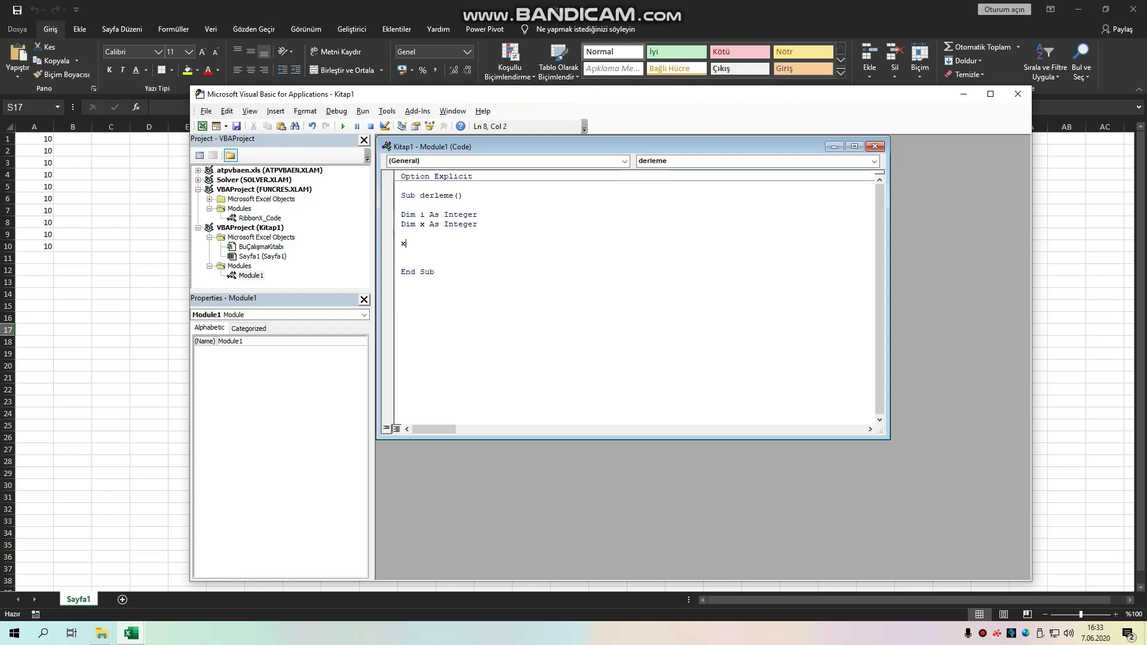
pyautogui.write('= i ')
pyautogui.write('/ 0')
pyautogui.press('Return')
pyautogui.press('Return')
# Add Range("a1").Value = x and run derleme, raising the Overflow error
pyautogui.write('range("')
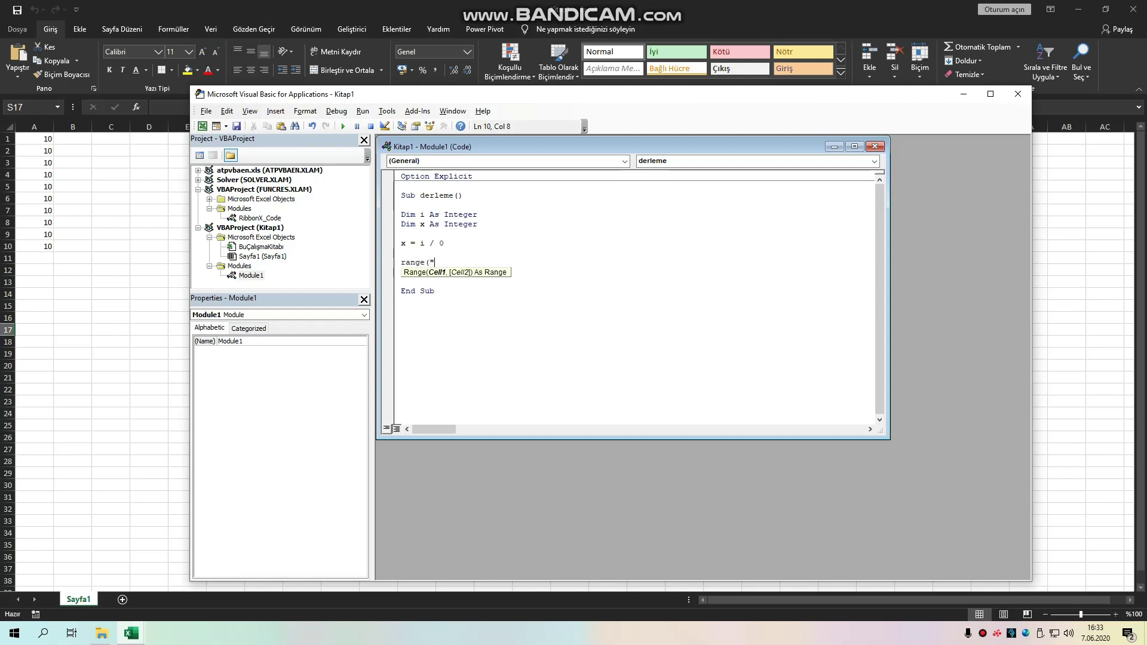
pyautogui.write('a1")')
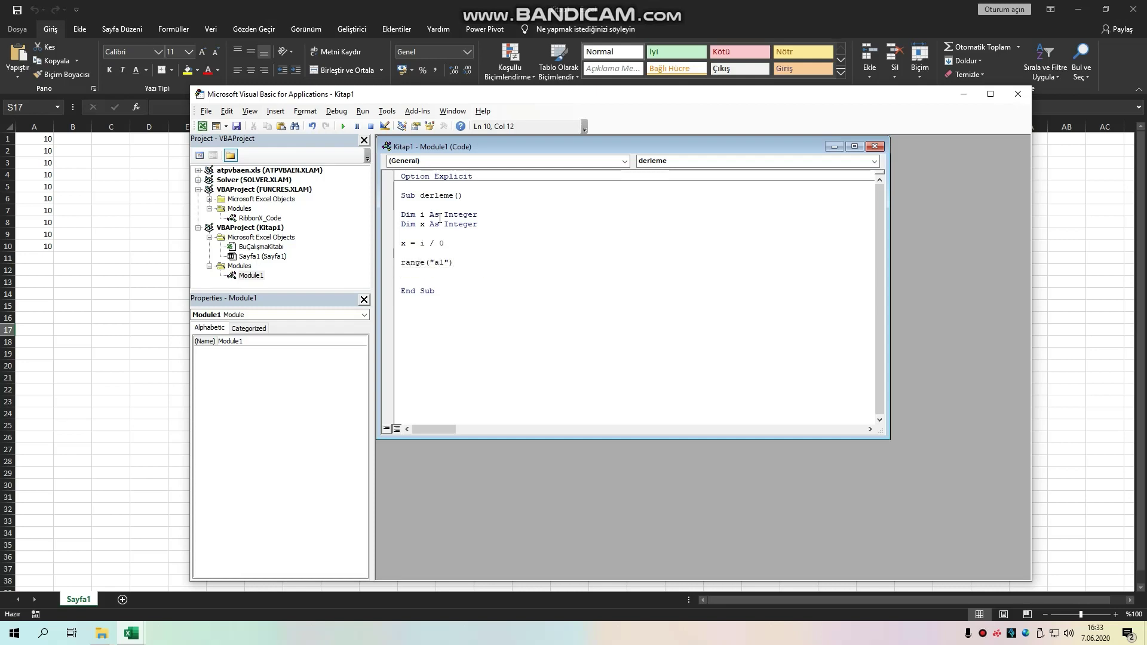
pyautogui.write('.va')
pyautogui.press('Down')
pyautogui.press('Tab')
pyautogui.write('=x')
pyautogui.press('Return')
pyautogui.press('Down')
pyautogui.press('F5')
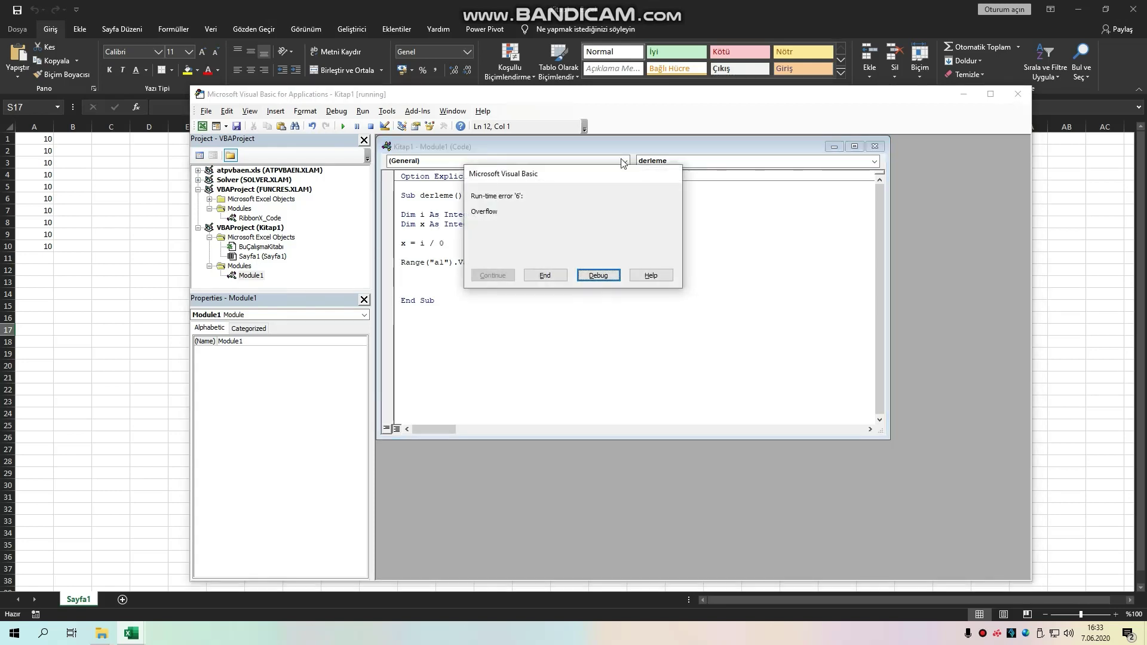
# End the Overflow-halted macro, rerun it, and break at the failing line
pyautogui.moveTo(576, 173); pyautogui.dragTo(664, 195)
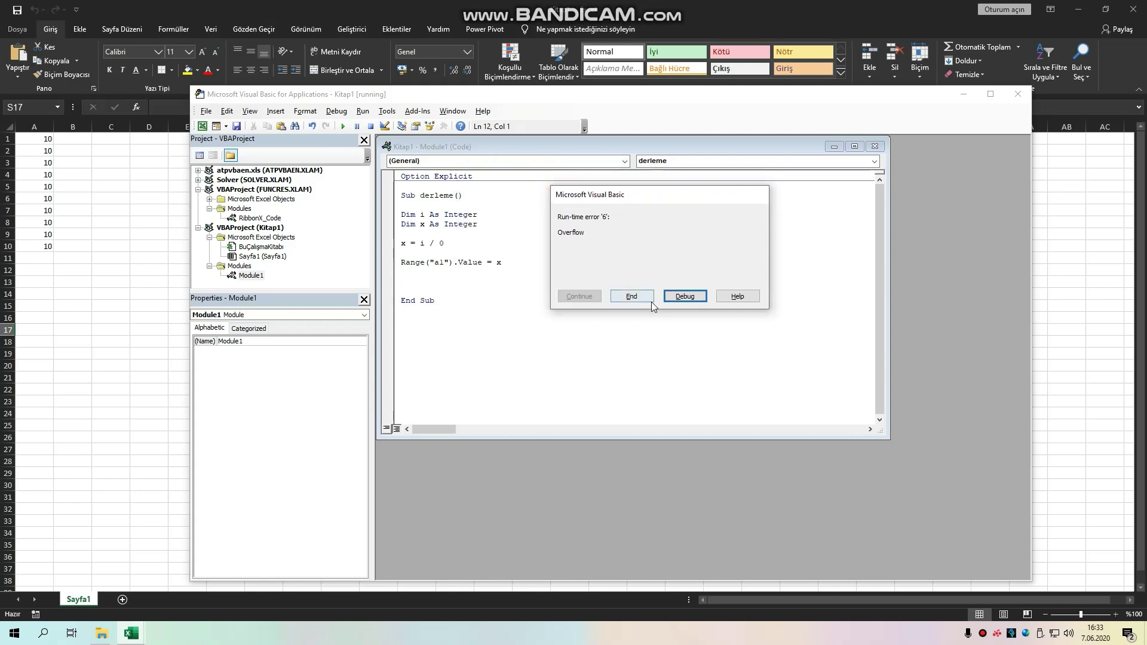
pyautogui.click(631, 297)
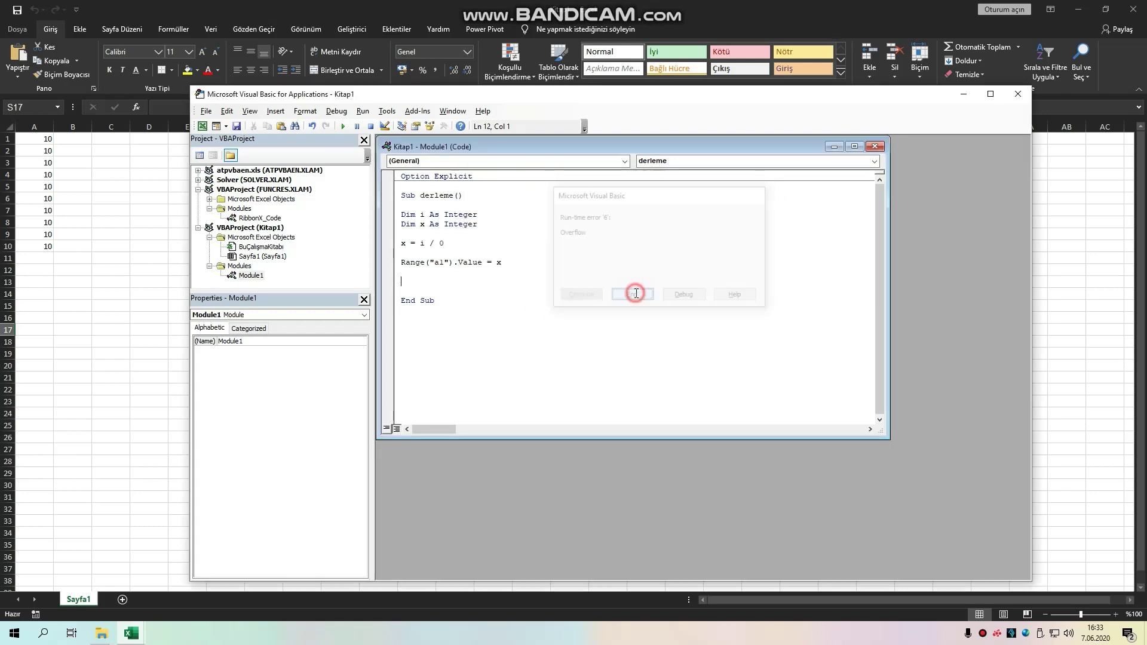
pyautogui.press('F5')
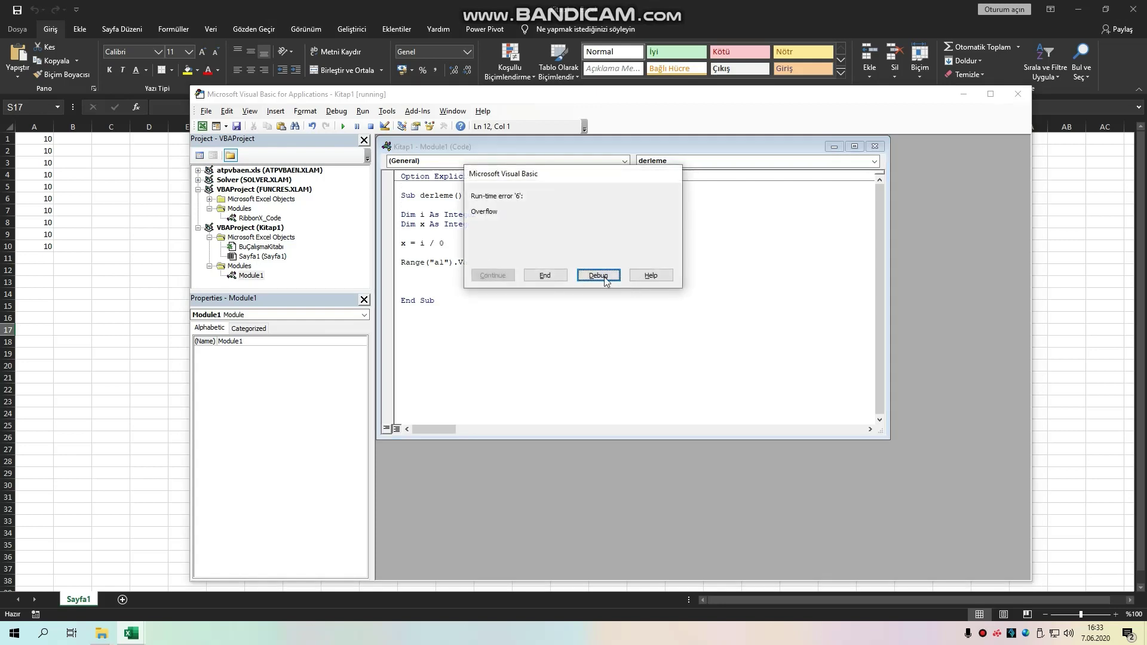
pyautogui.click(602, 277)
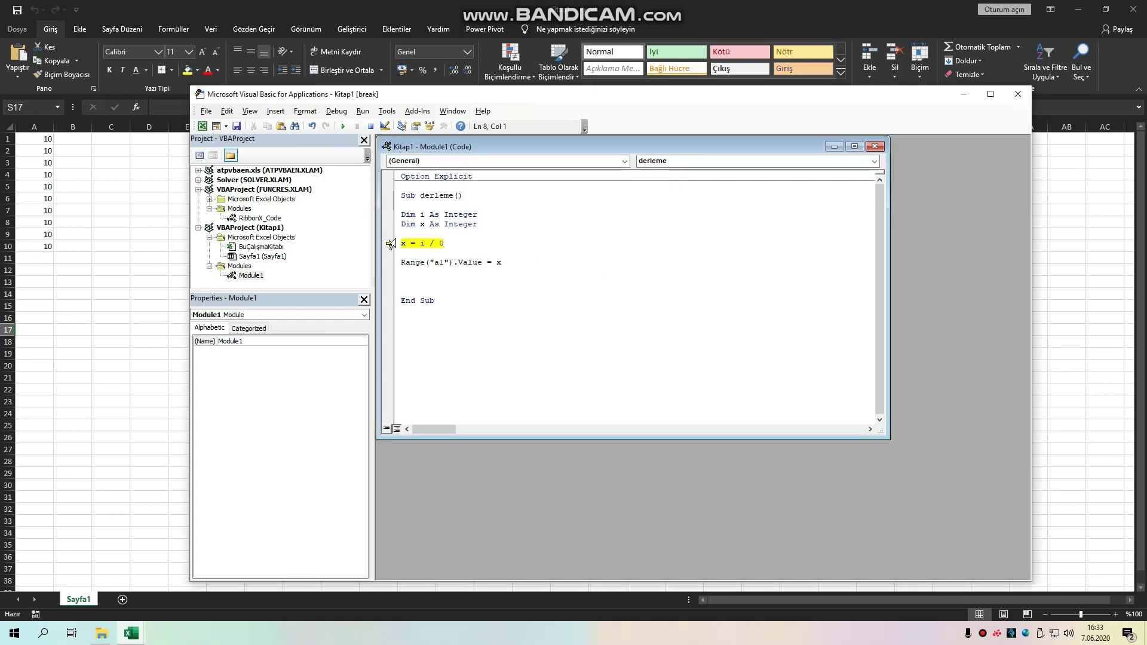
# Highlight the parts of the failing x = i / 0 line to inspect the division by zero
pyautogui.moveTo(452, 245)
pyautogui.mouseDown()
pyautogui.moveTo(401, 243)
pyautogui.moveTo(445, 245)
pyautogui.moveTo(423, 245)
pyautogui.mouseUp()
pyautogui.click(454, 239)
pyautogui.click(451, 243)
pyautogui.click(454, 243)
pyautogui.click(482, 245)
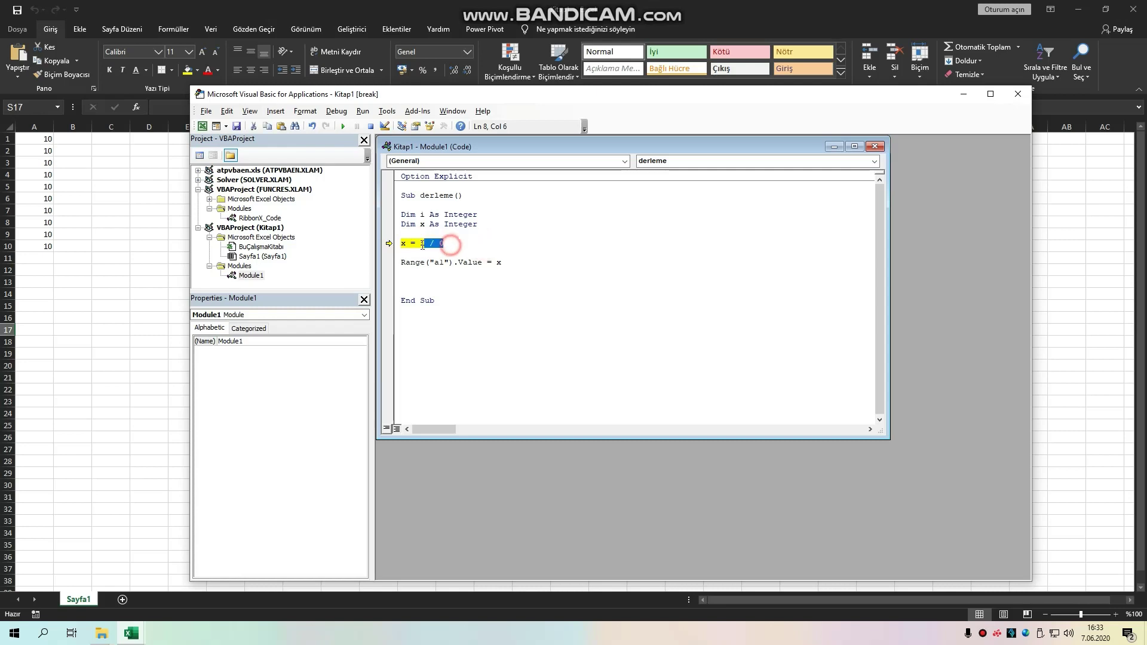
pyautogui.click(452, 244)
# Rerun and break on the Overflow error again, then reset the macro
pyautogui.press('F5')
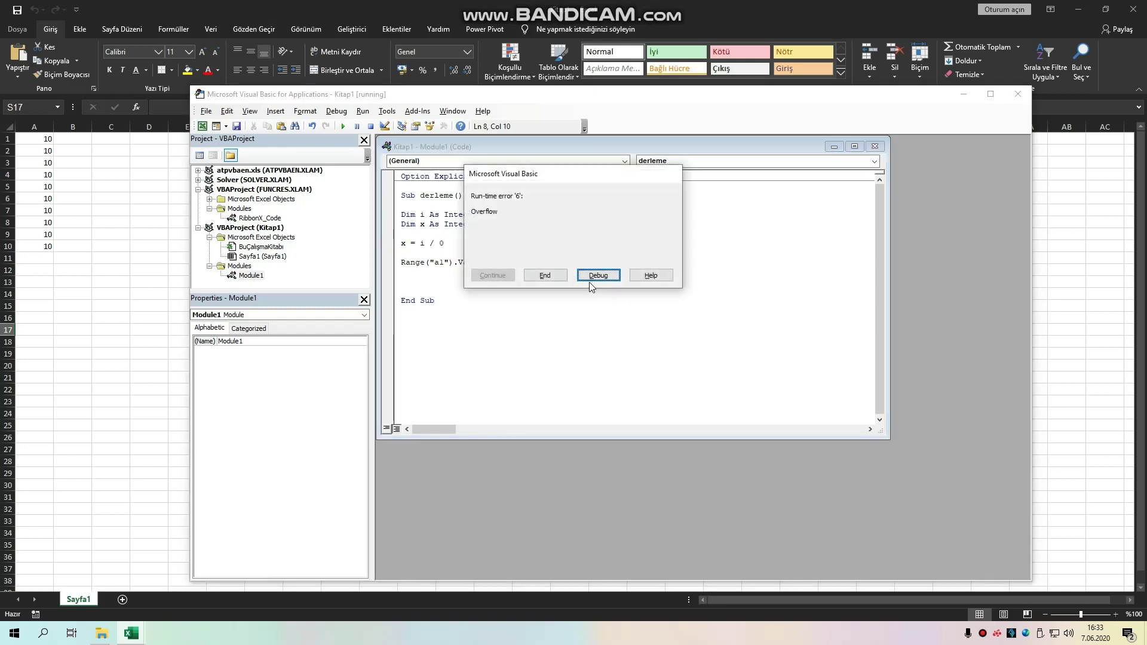
pyautogui.click(592, 276)
pyautogui.click(460, 295)
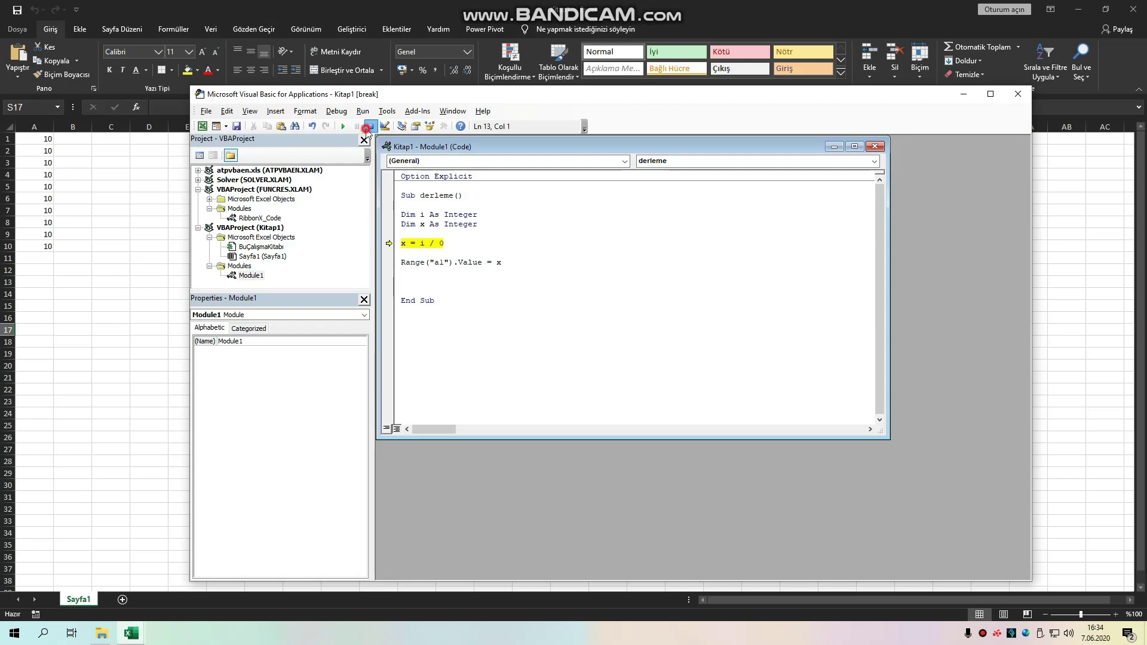
pyautogui.click(370, 126)
pyautogui.click(506, 265)
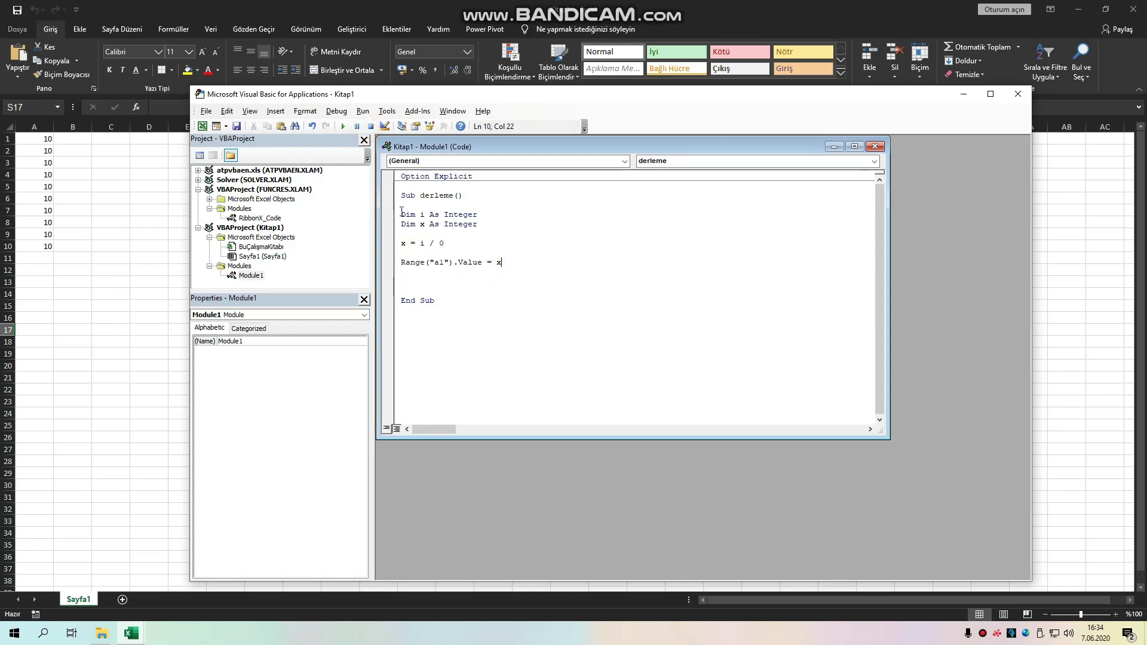
# Delete the old x = i / 0 code from the derleme procedure
pyautogui.moveTo(399, 215); pyautogui.dragTo(515, 262)
pyautogui.write('D')
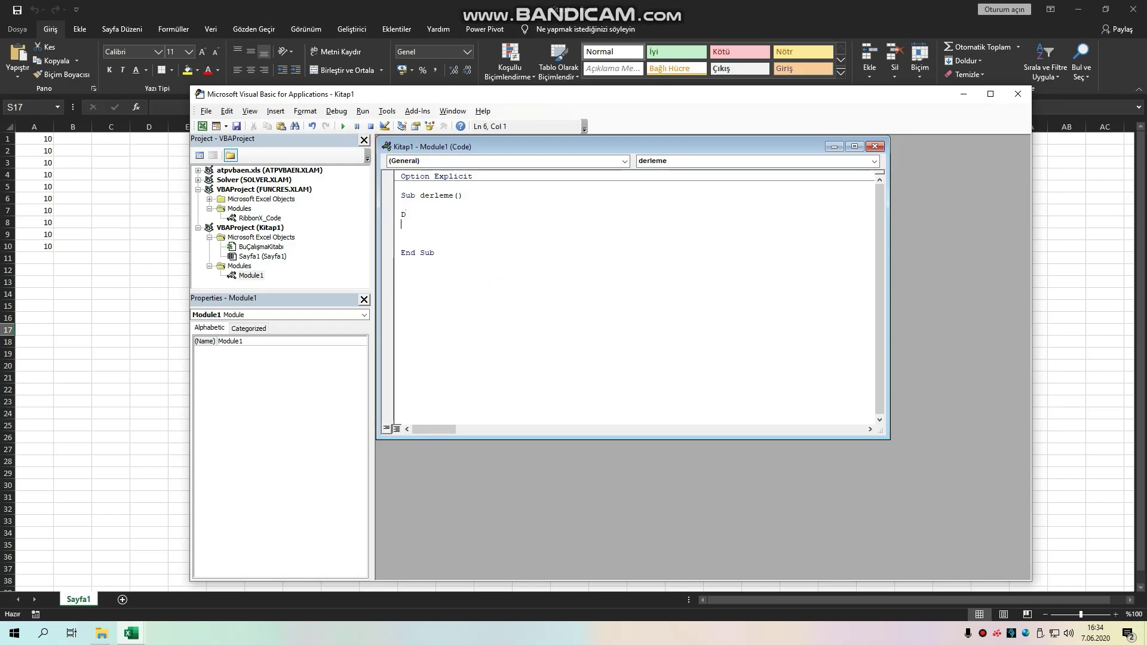
pyautogui.press('Delete')
pyautogui.press('BackSpace')
# Write Sheets.Add and ActiveSheet.Name = "yenisayfa", then run it to add the yenisayfa sheet
pyautogui.write('shh')
pyautogui.press('BackSpace')
pyautogui.write('e')
pyautogui.write('ets.')
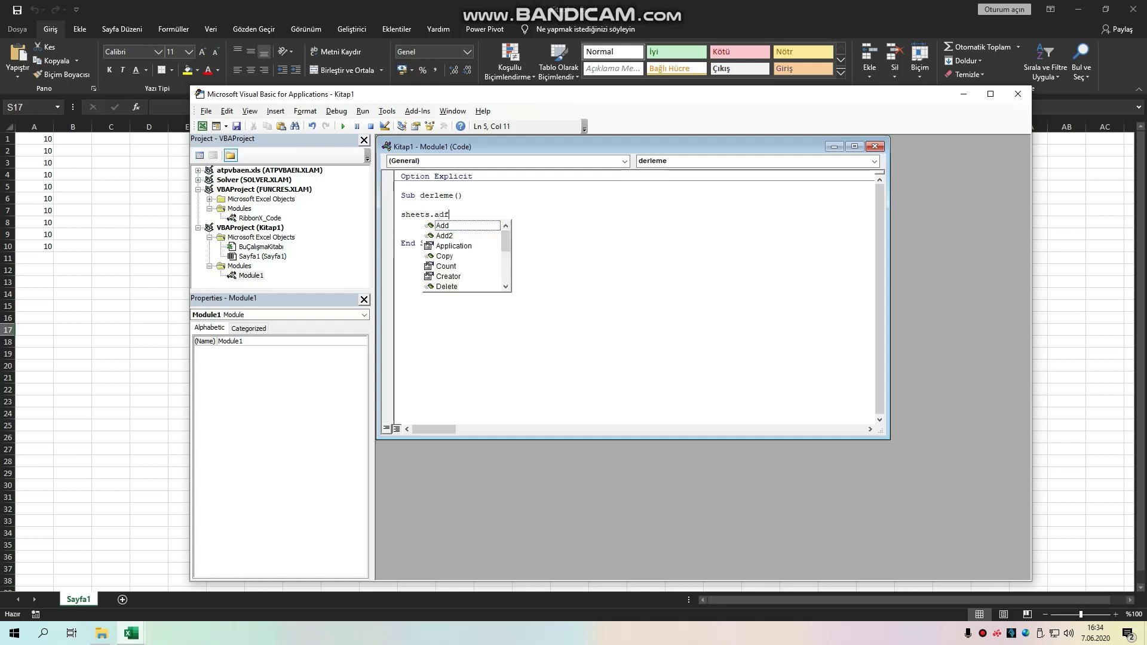
pyautogui.write('add')
pyautogui.press('Return')
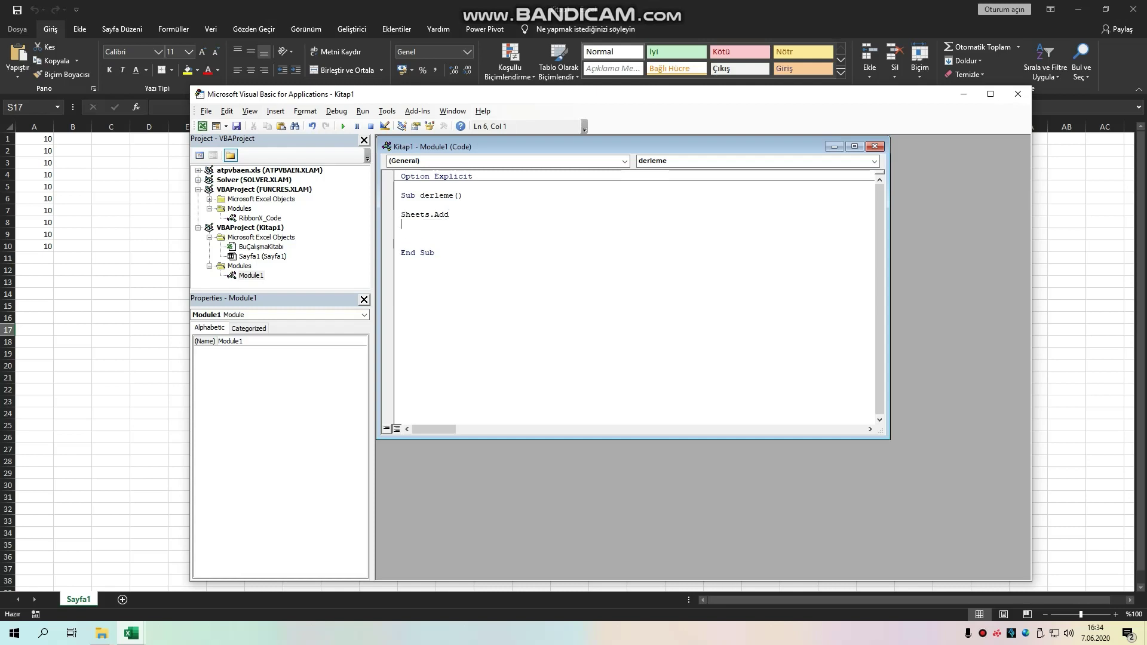
pyautogui.press('Return')
pyautogui.write('ac')
pyautogui.write('tivesheet')
pyautogui.write('.name=')
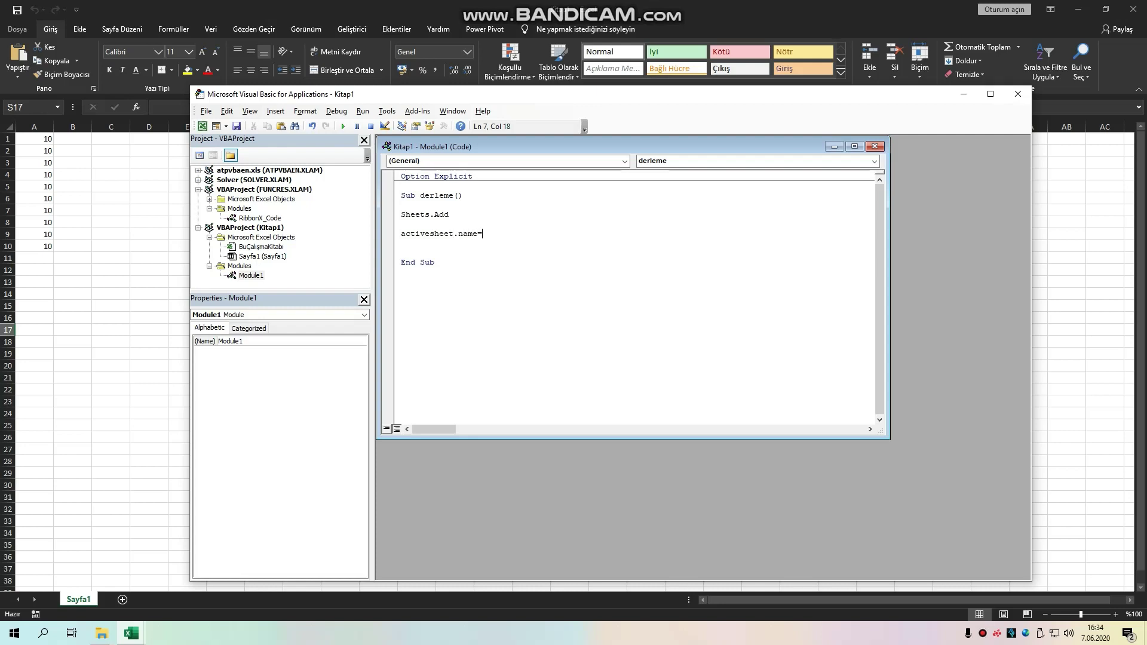
pyautogui.write('"yeni')
pyautogui.write('sayfa')
pyautogui.press('Return')
pyautogui.press('Down')
pyautogui.press('Delete')
pyautogui.moveTo(445, 94); pyautogui.dragTo(464, 77)
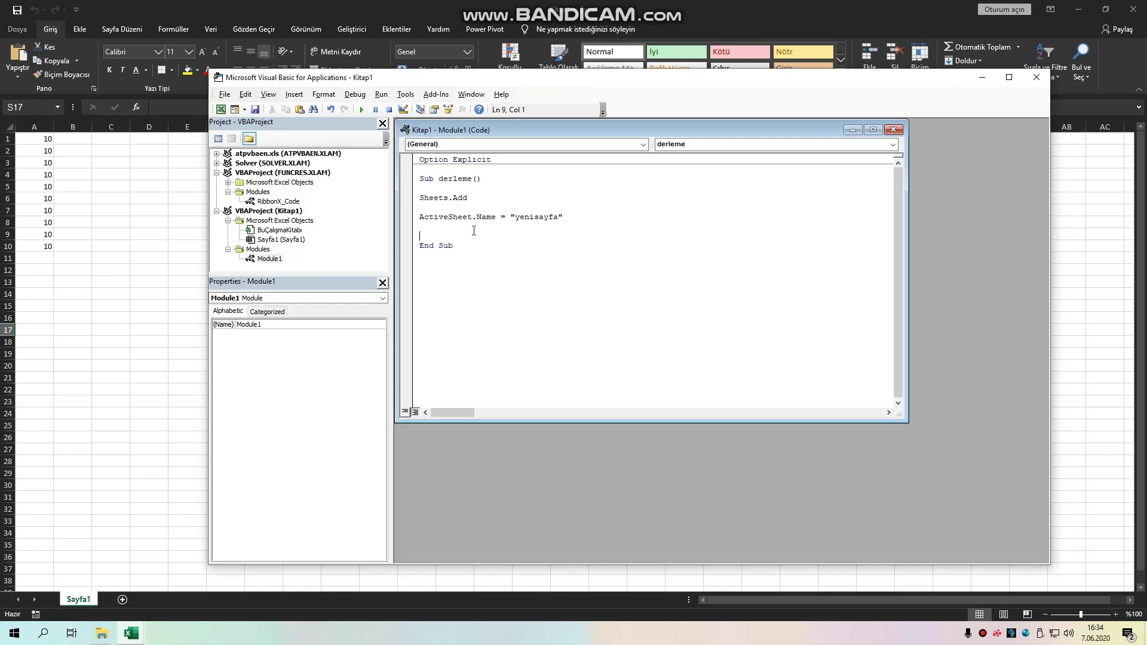
pyautogui.press('F5')
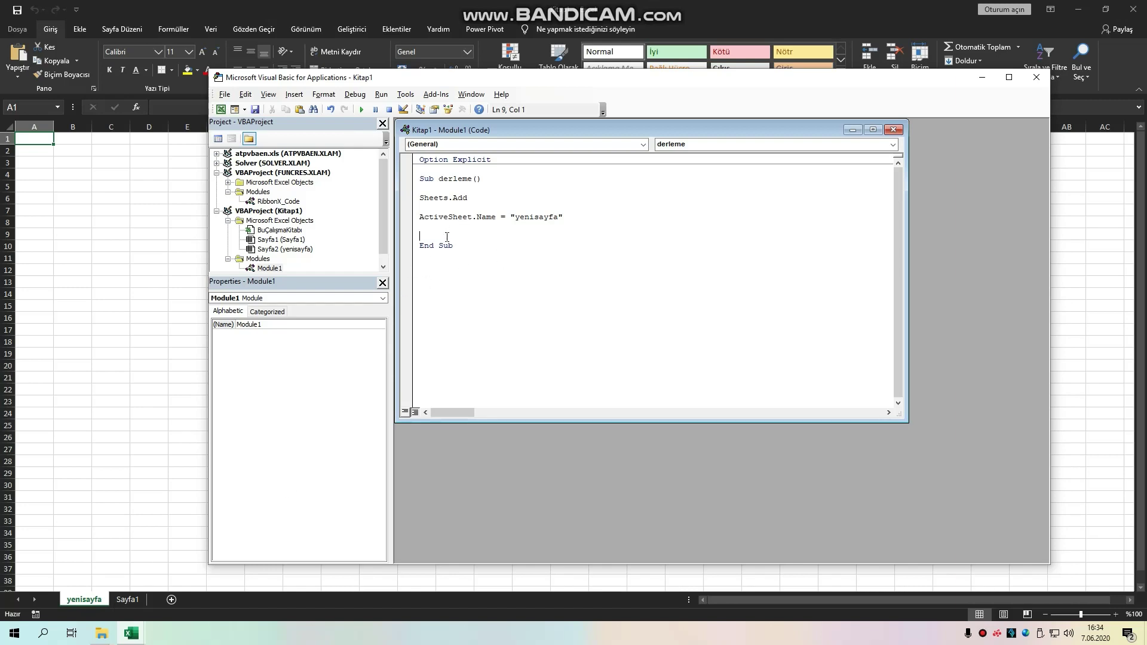
# Rerun the macro, which adds Sayfa3 then fails with error 1004, and break into Debug
pyautogui.press('F5')
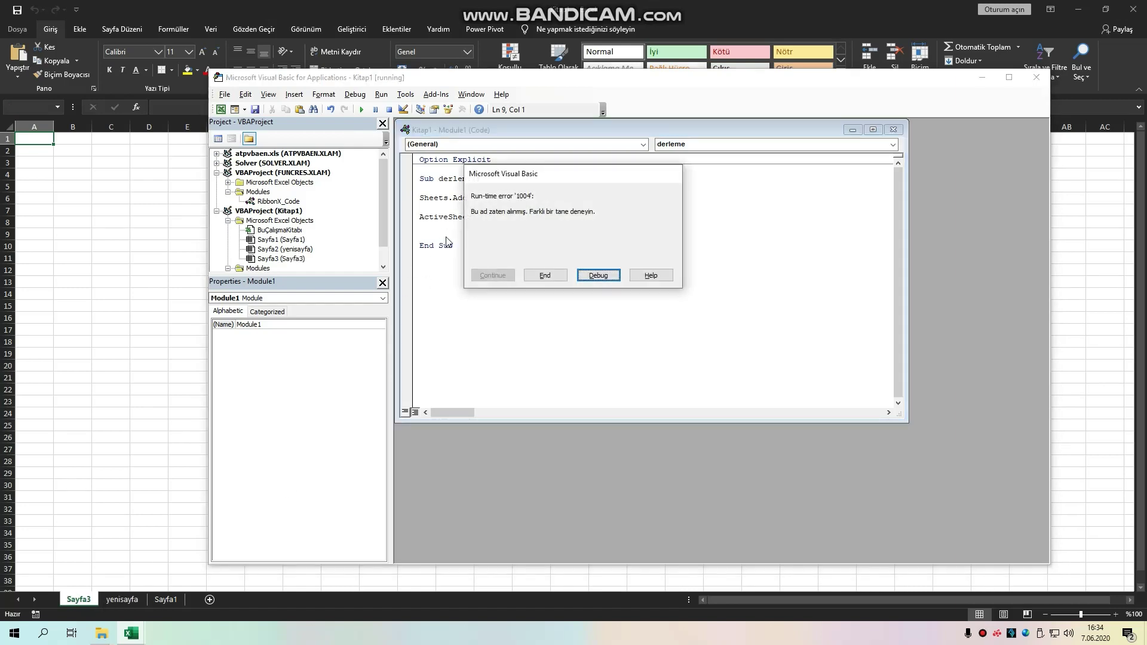
pyautogui.moveTo(548, 176)
pyautogui.mouseDown()
pyautogui.moveTo(692, 200)
pyautogui.moveTo(655, 176)
pyautogui.mouseUp()
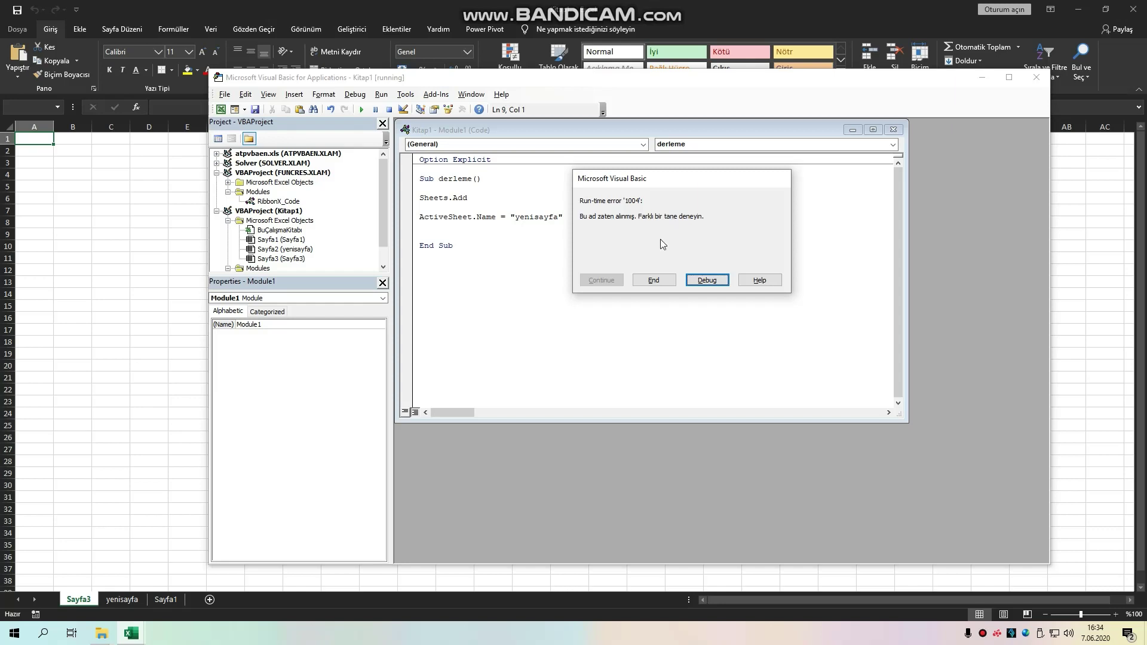
pyautogui.click(707, 281)
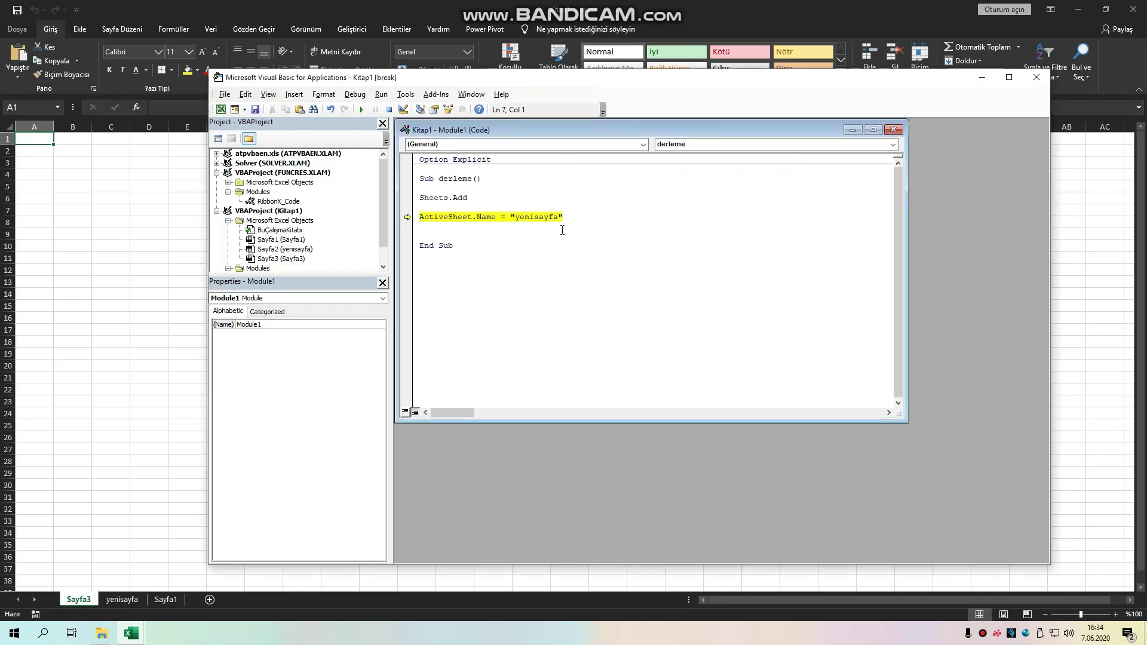
# Inspect the failing ActiveSheet.Name line, then reset to stop the macro
pyautogui.moveTo(580, 218); pyautogui.dragTo(420, 216)
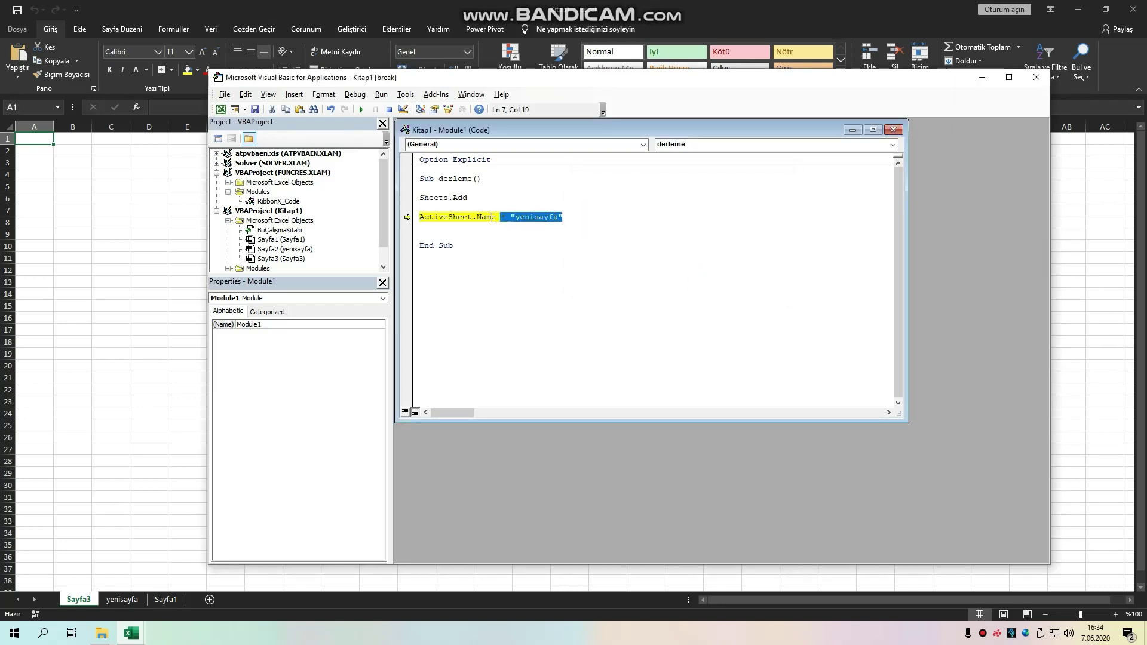
pyautogui.click(457, 234)
pyautogui.moveTo(585, 218); pyautogui.dragTo(419, 217)
pyautogui.click(440, 227)
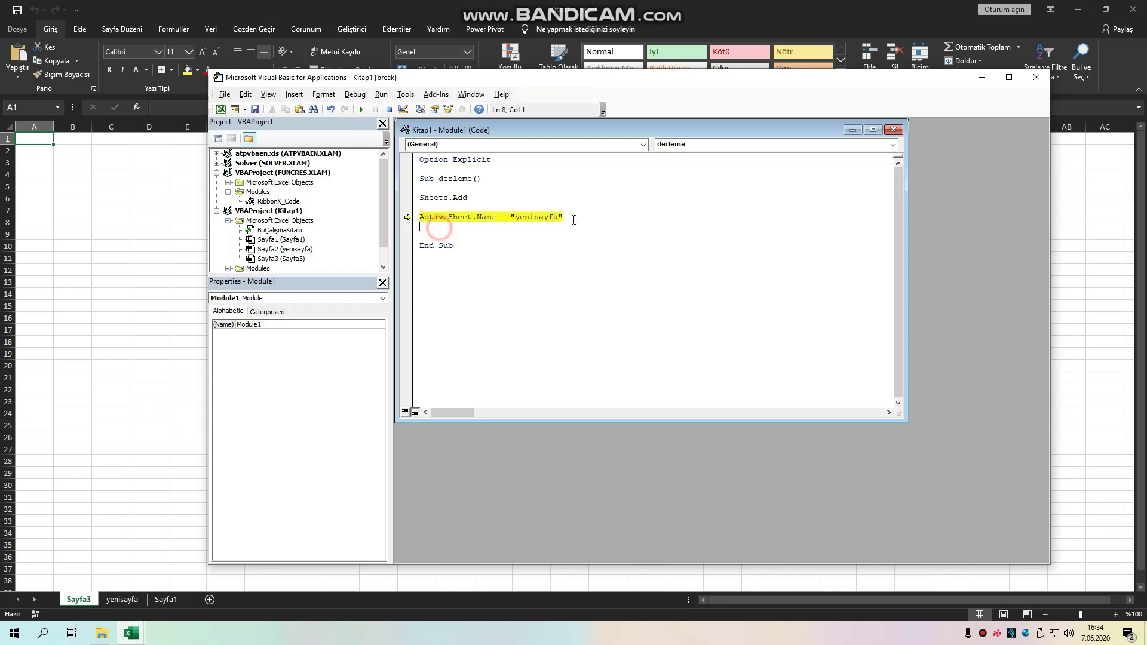
pyautogui.click(576, 217)
pyautogui.click(389, 109)
pyautogui.click(524, 241)
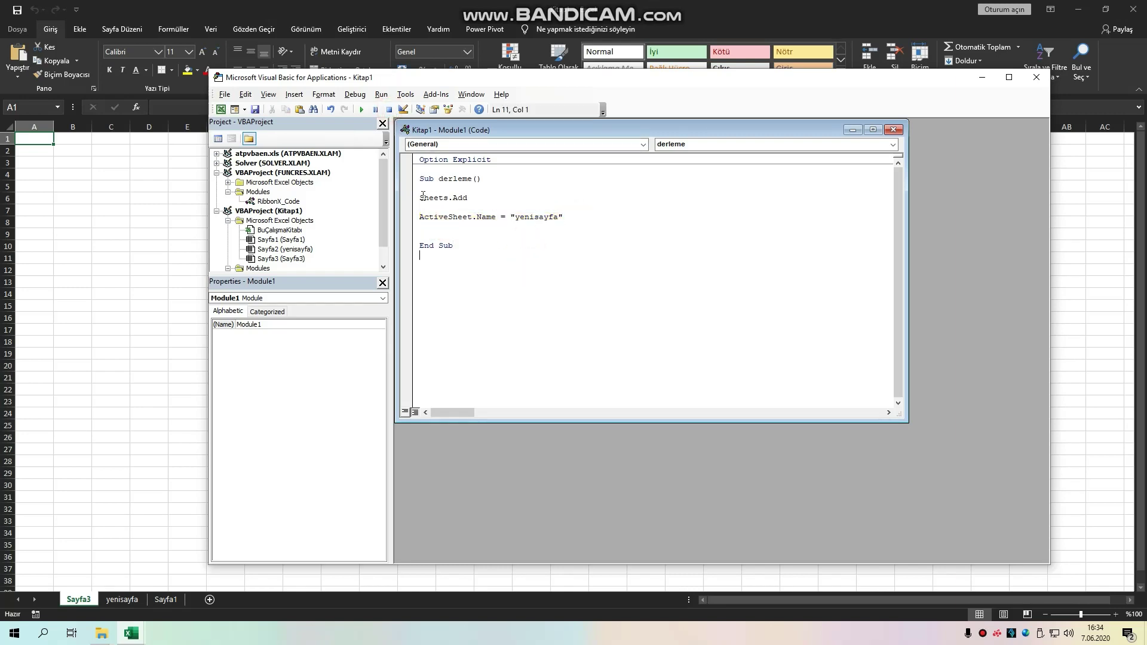
# Delete the Sheets.Add and ActiveSheet.Name lines and rename Sub derleme to mantık
pyautogui.moveTo(420, 197)
pyautogui.mouseDown()
pyautogui.moveTo(512, 223)
pyautogui.moveTo(596, 218)
pyautogui.mouseUp()
pyautogui.press('Delete')
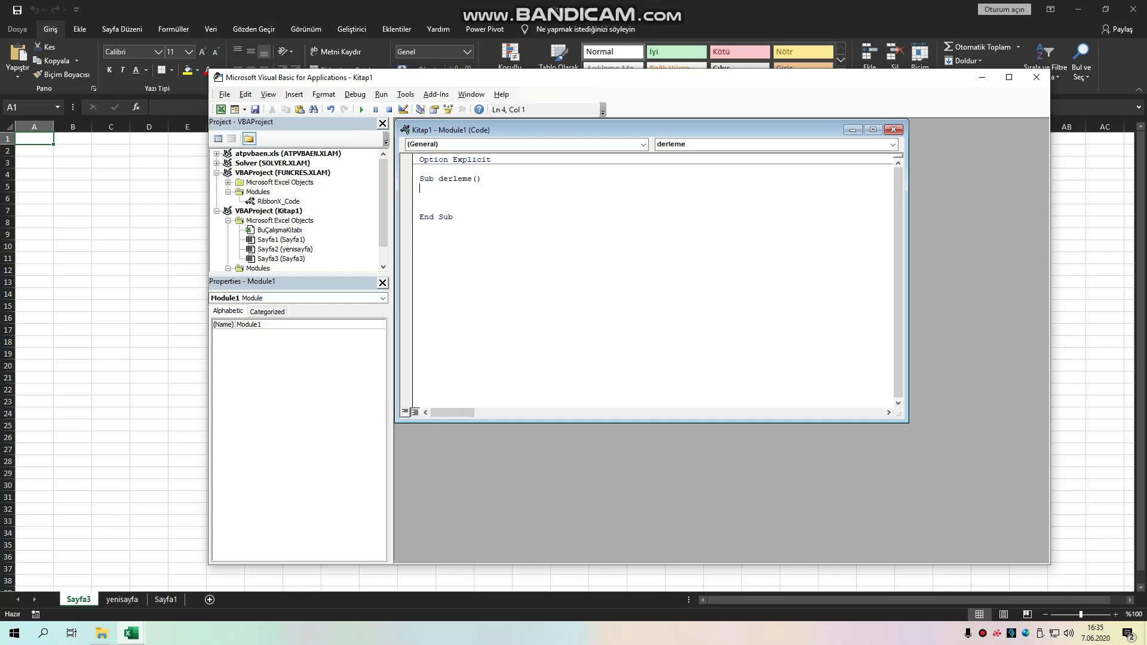
pyautogui.moveTo(472, 179); pyautogui.dragTo(440, 180)
pyautogui.write('n')
pyautogui.write('antı')
pyautogui.write('k')
pyautogui.click(420, 188)
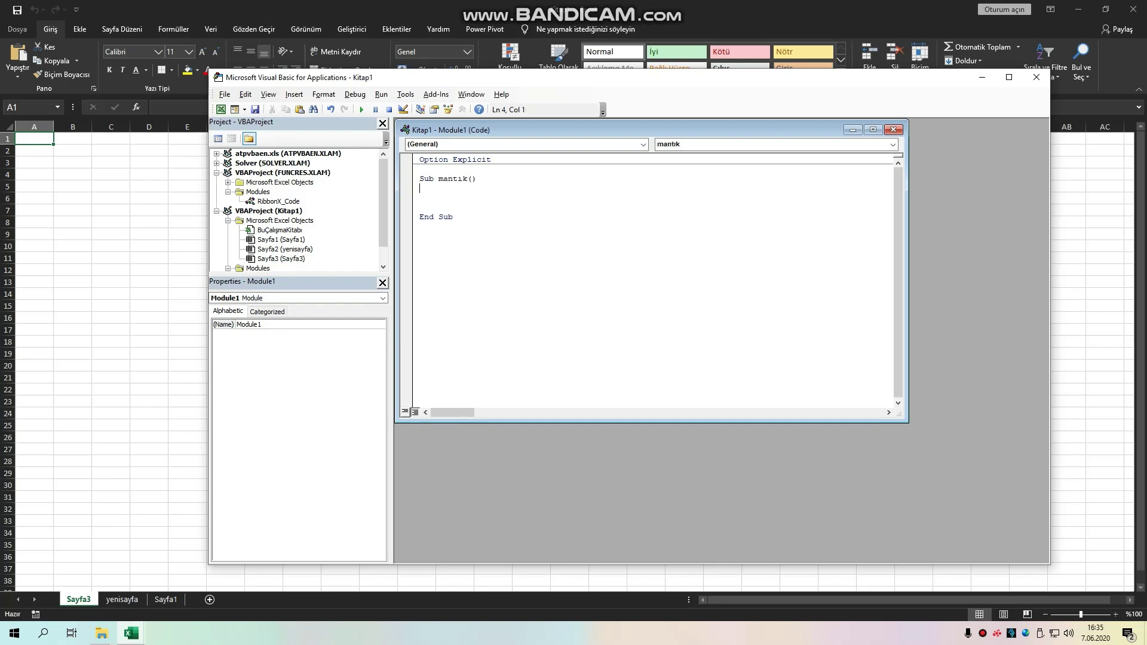